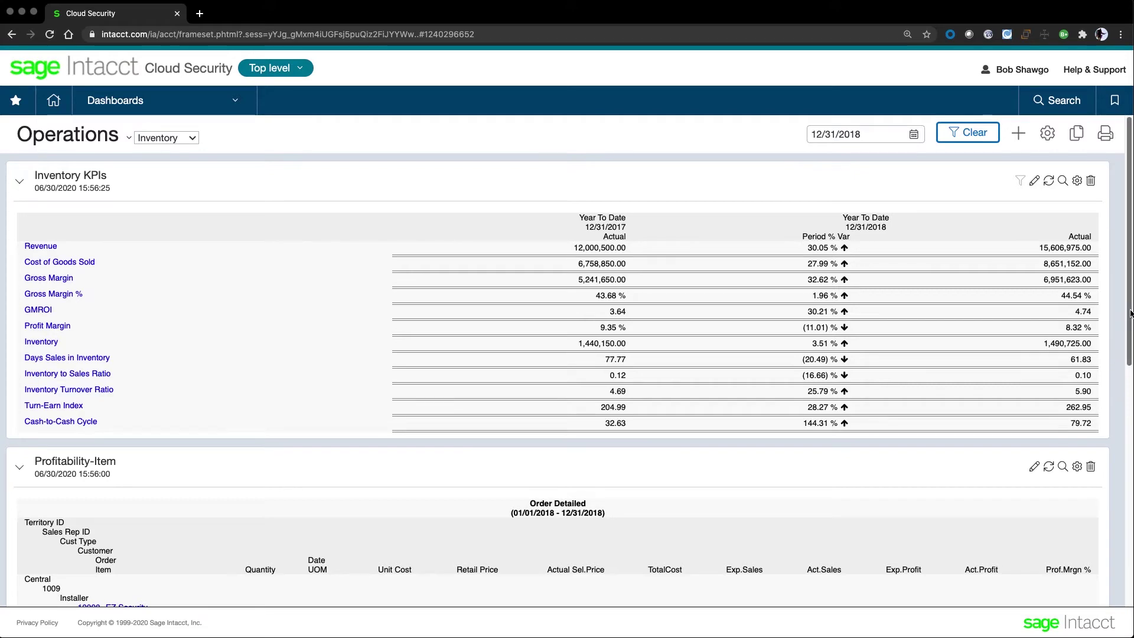
- Review the Operations dashboard's inventory widgets, then bring up the application modules menu
{"action": "scroll", "coordinate": [1122, 384], "scroll_direction": "down", "scroll_amount": 5}
{"action": "scroll", "coordinate": [1132, 409], "scroll_direction": "down", "scroll_amount": 4}
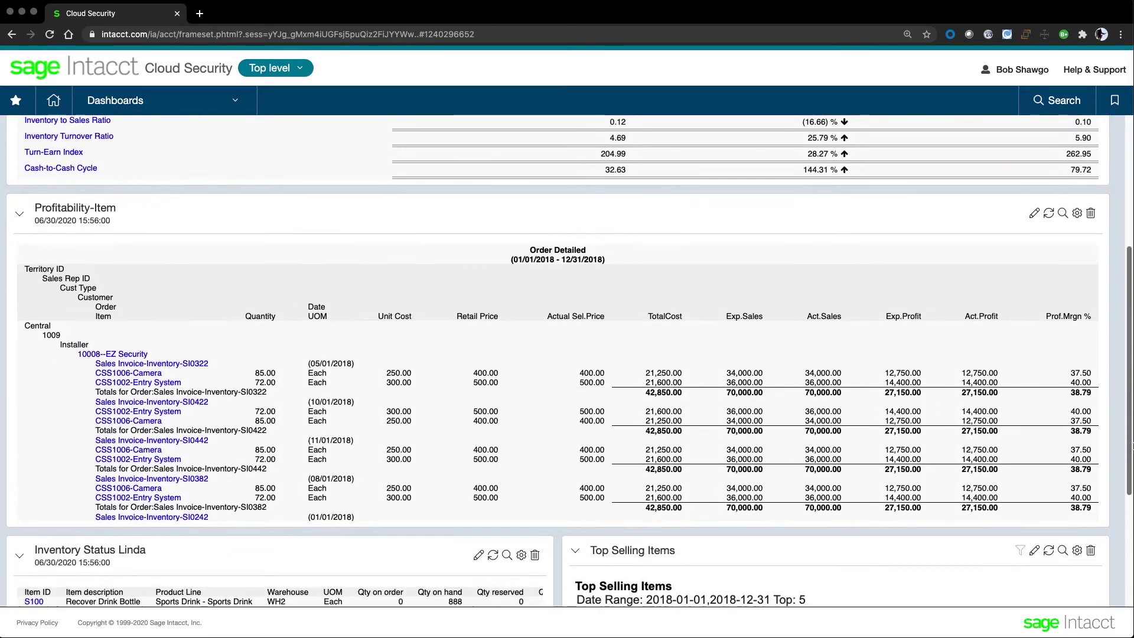
{"action": "scroll", "coordinate": [1122, 384], "scroll_direction": "down", "scroll_amount": 1}
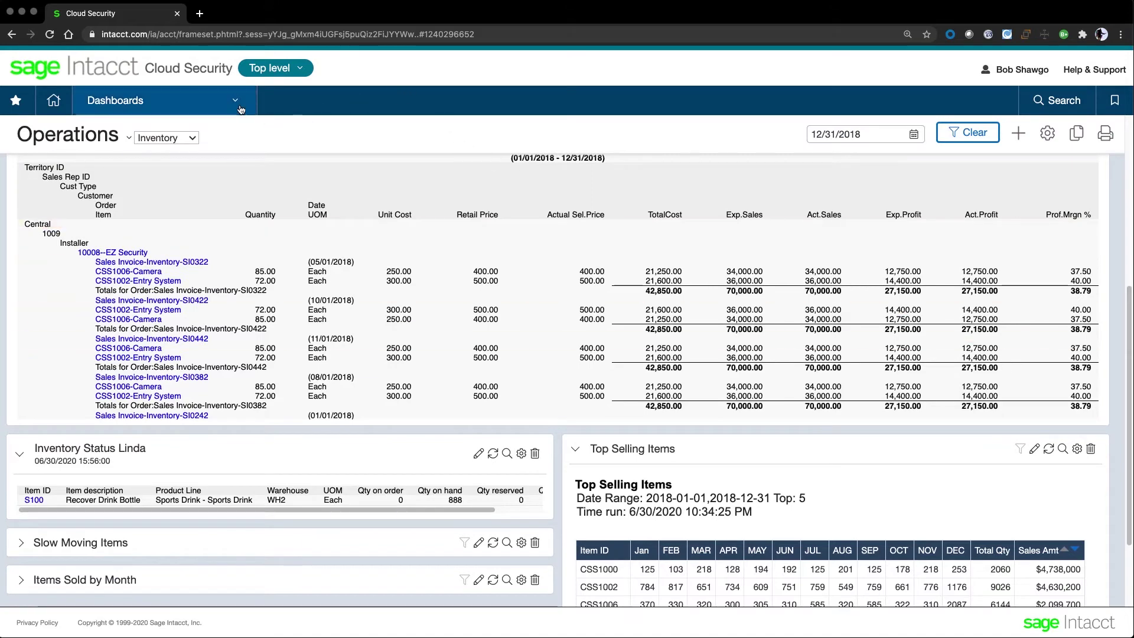
{"action": "left_click", "coordinate": [147, 101]}
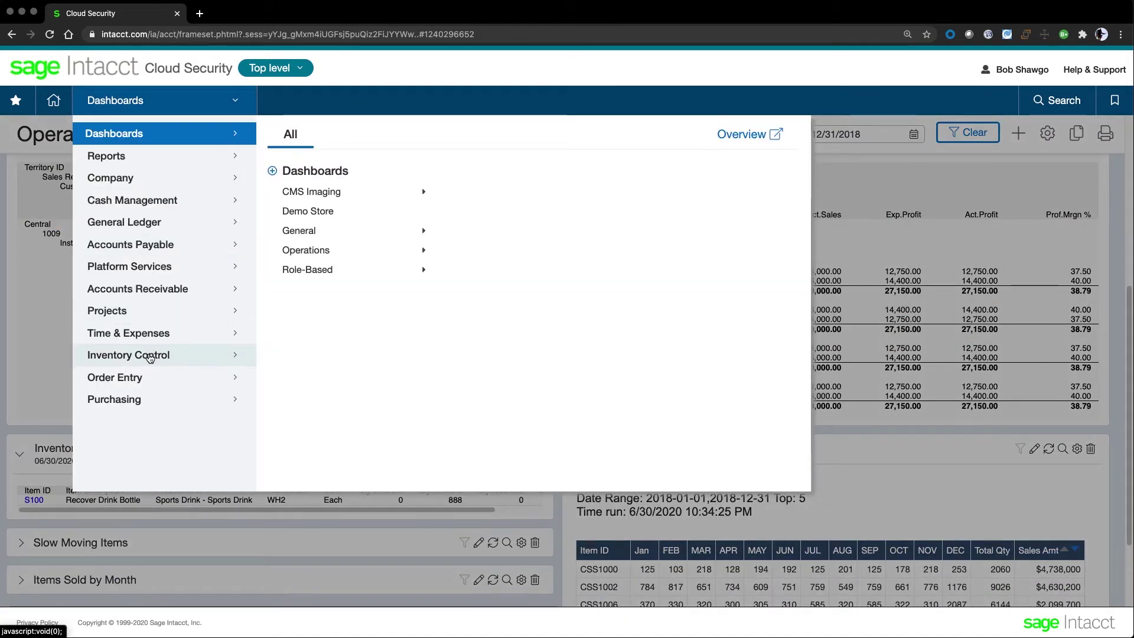
- Filter the Items list to the Inventory item type and open CSS1002 ICU Entry System for editing
{"action": "mouse_move", "coordinate": [152, 354]}
{"action": "left_click", "coordinate": [297, 171]}
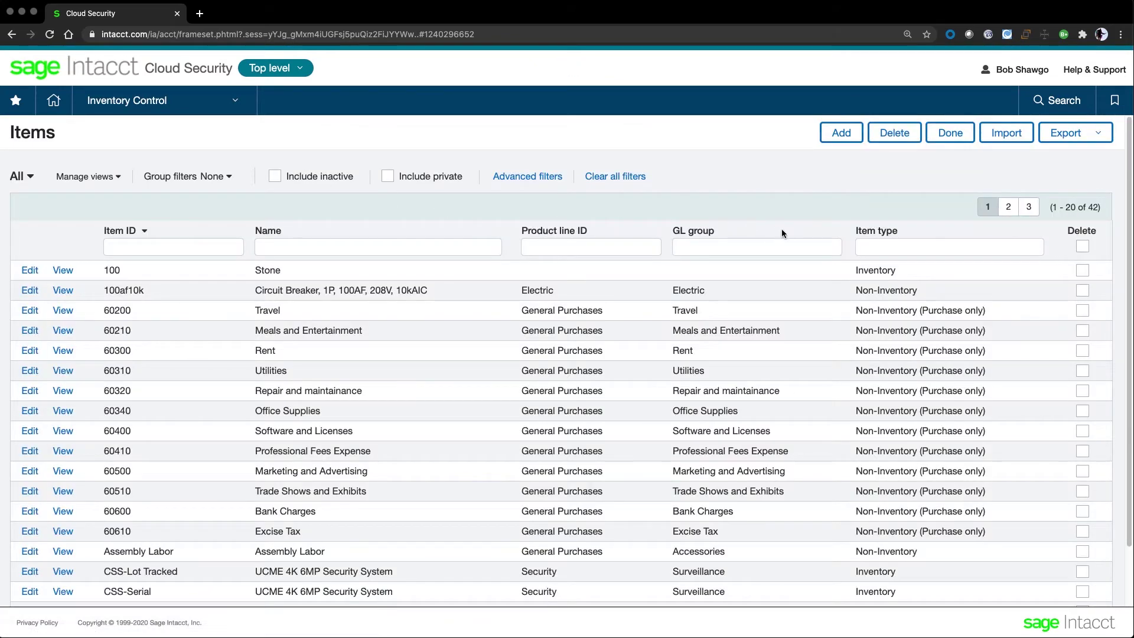
{"action": "left_click", "coordinate": [873, 247]}
{"action": "left_click", "coordinate": [876, 272]}
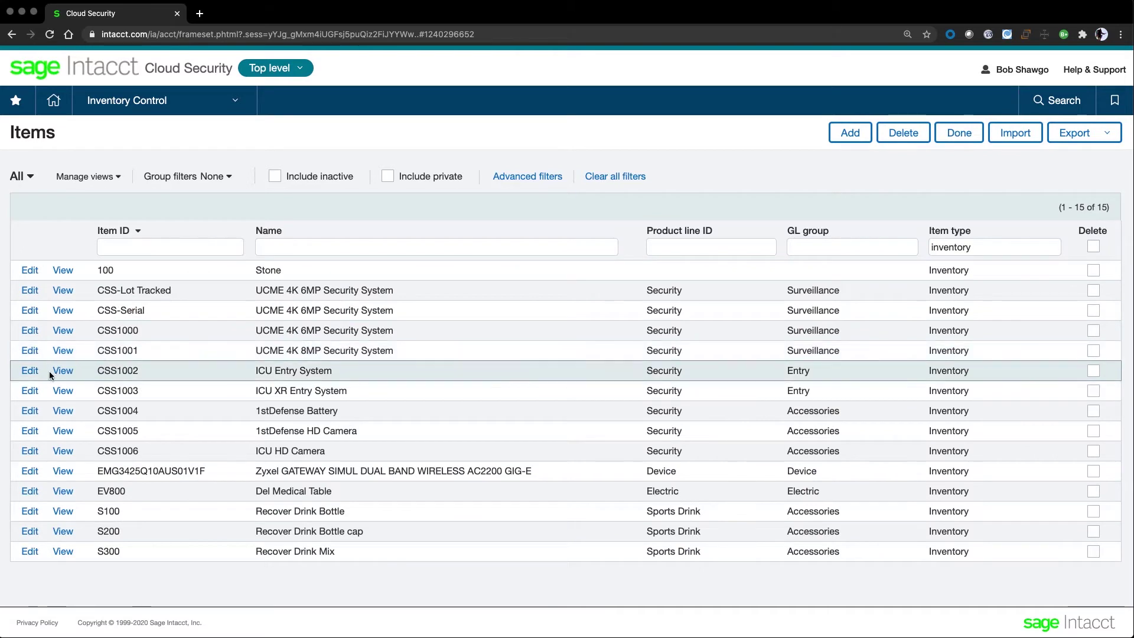
{"action": "left_click", "coordinate": [34, 370]}
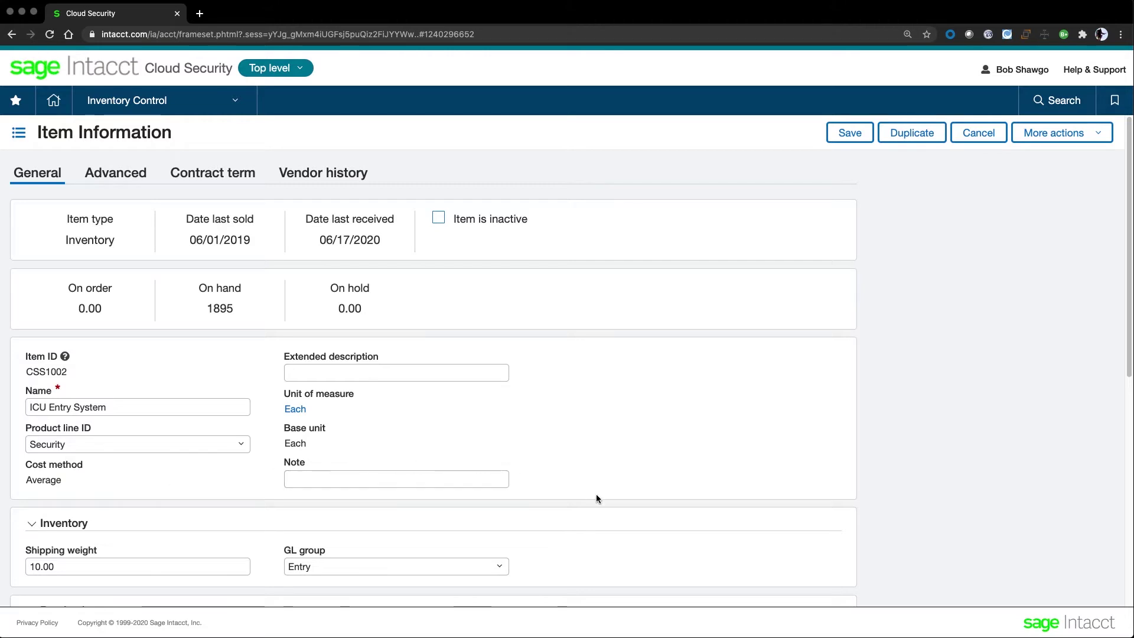
{"action": "scroll", "coordinate": [596, 498], "scroll_direction": "down", "scroll_amount": 2}
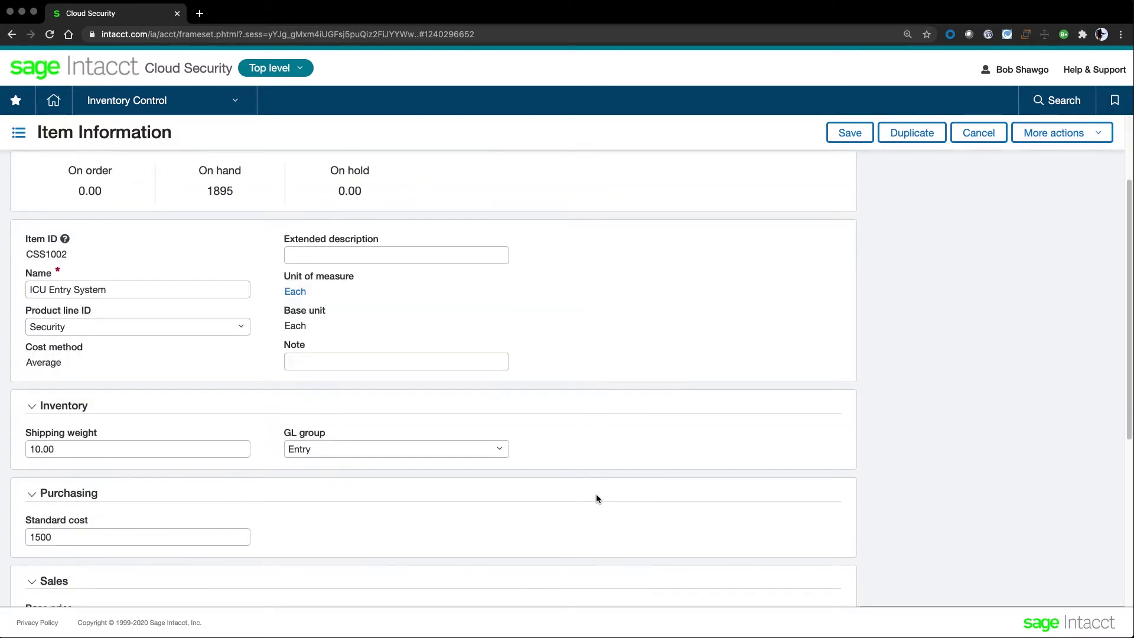
{"action": "scroll", "coordinate": [596, 498], "scroll_direction": "down", "scroll_amount": 3}
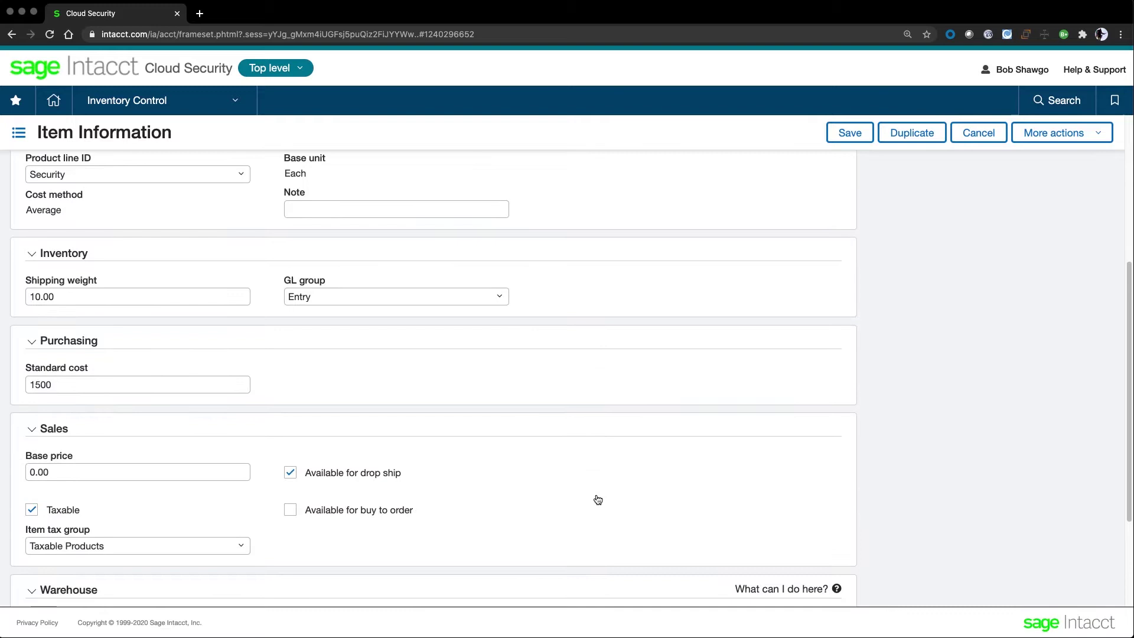
{"action": "scroll", "coordinate": [597, 500], "scroll_direction": "down", "scroll_amount": 2}
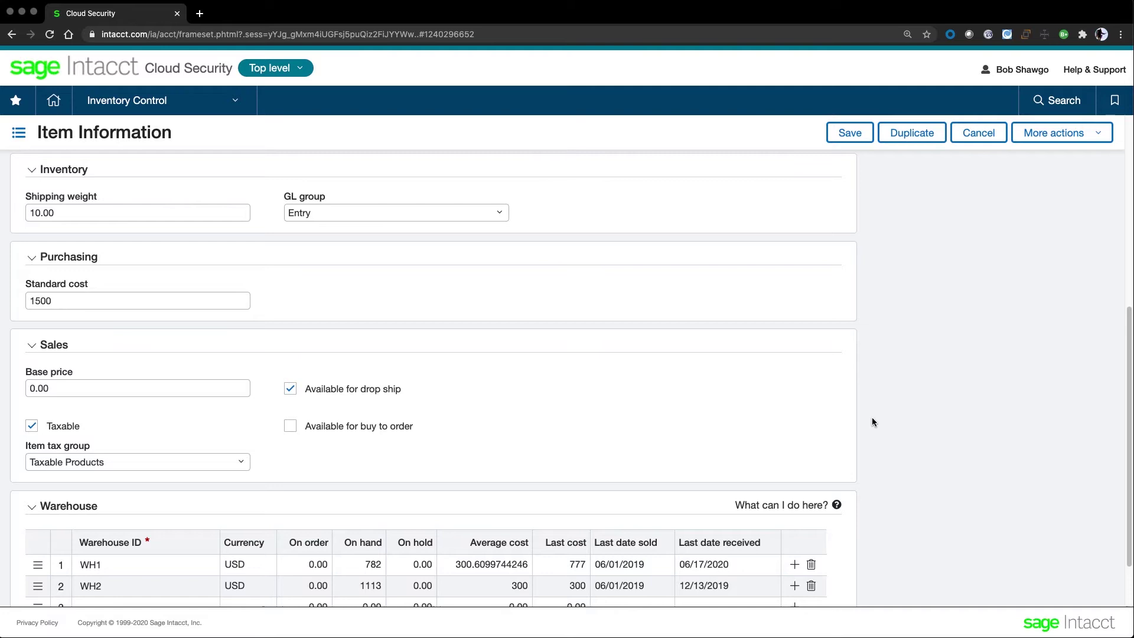
{"action": "scroll", "coordinate": [873, 421], "scroll_direction": "down", "scroll_amount": 1}
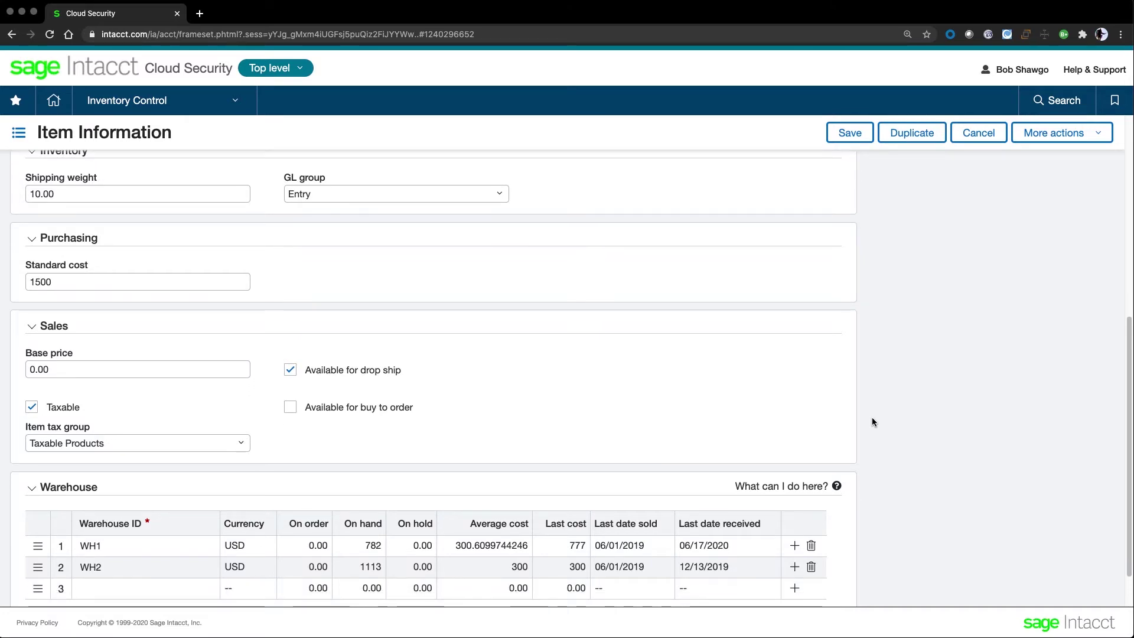
{"action": "scroll", "coordinate": [872, 421], "scroll_direction": "down", "scroll_amount": 1}
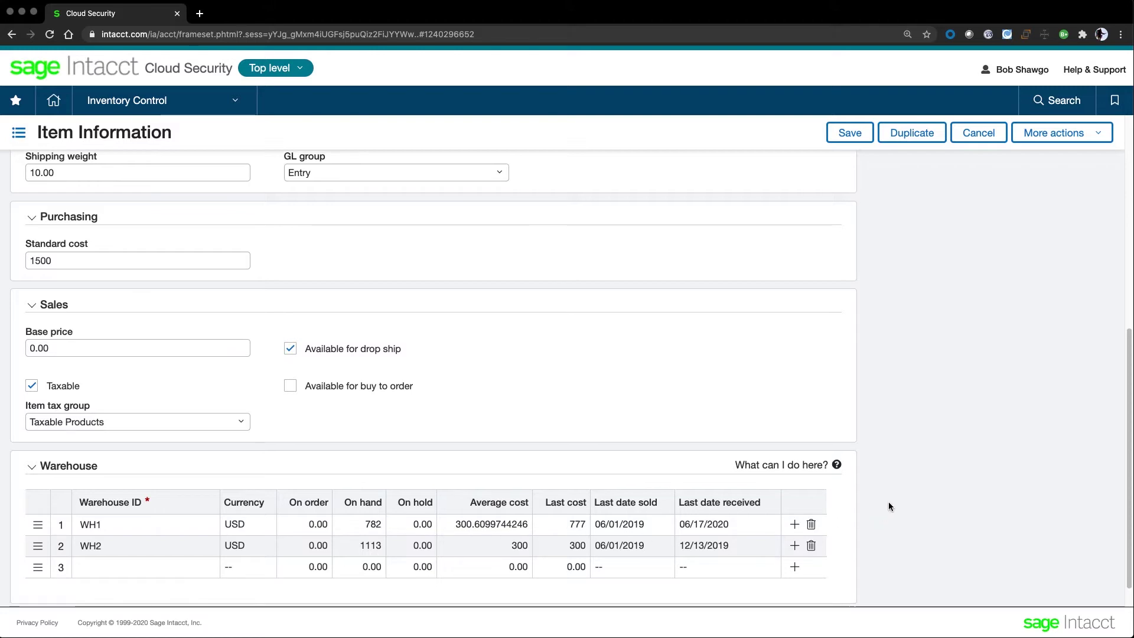
{"action": "scroll", "coordinate": [888, 506], "scroll_direction": "down", "scroll_amount": 1}
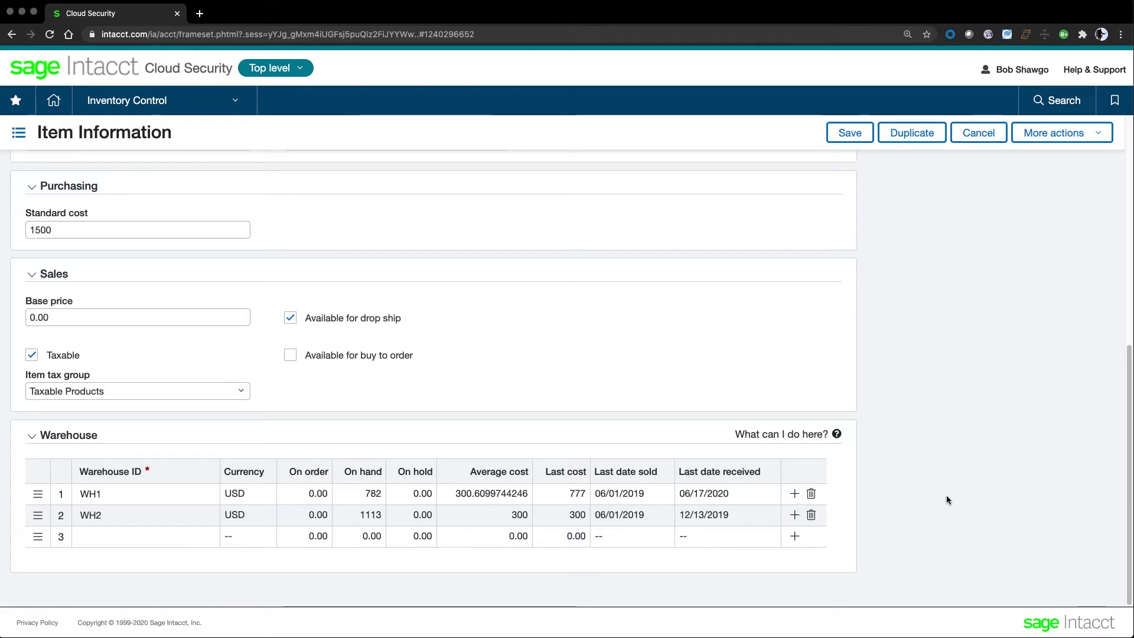
- Expand WH1's warehouse details to see replenishment enabled, safety stock 1, and its vendor entries
{"action": "left_click", "coordinate": [169, 494]}
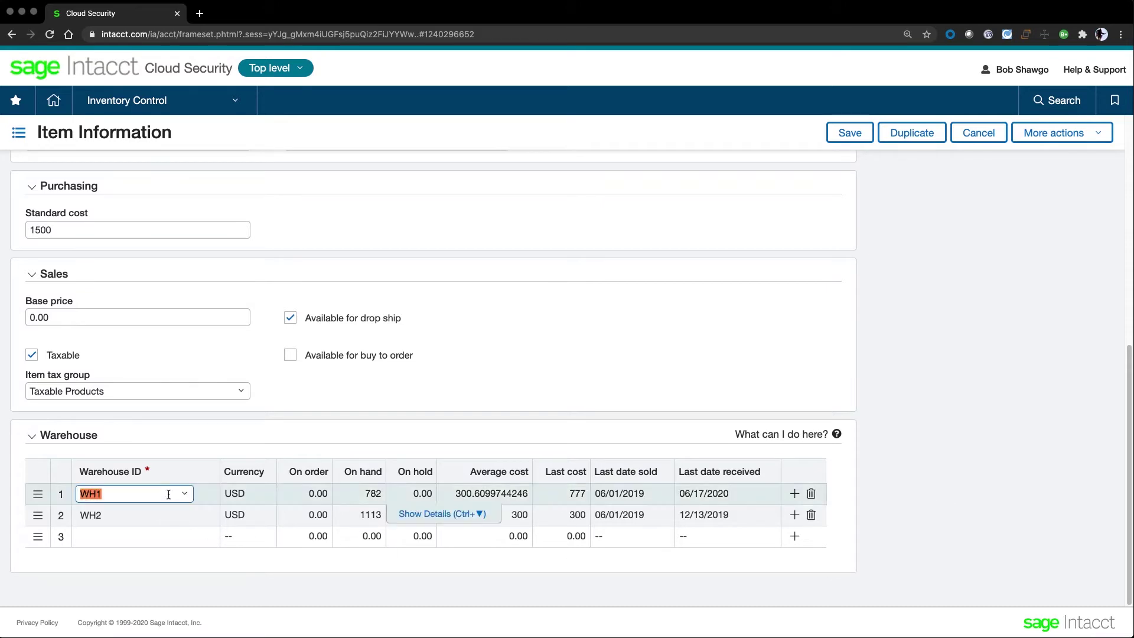
{"action": "left_click", "coordinate": [444, 514]}
{"action": "scroll", "coordinate": [460, 513], "scroll_direction": "down", "scroll_amount": 10}
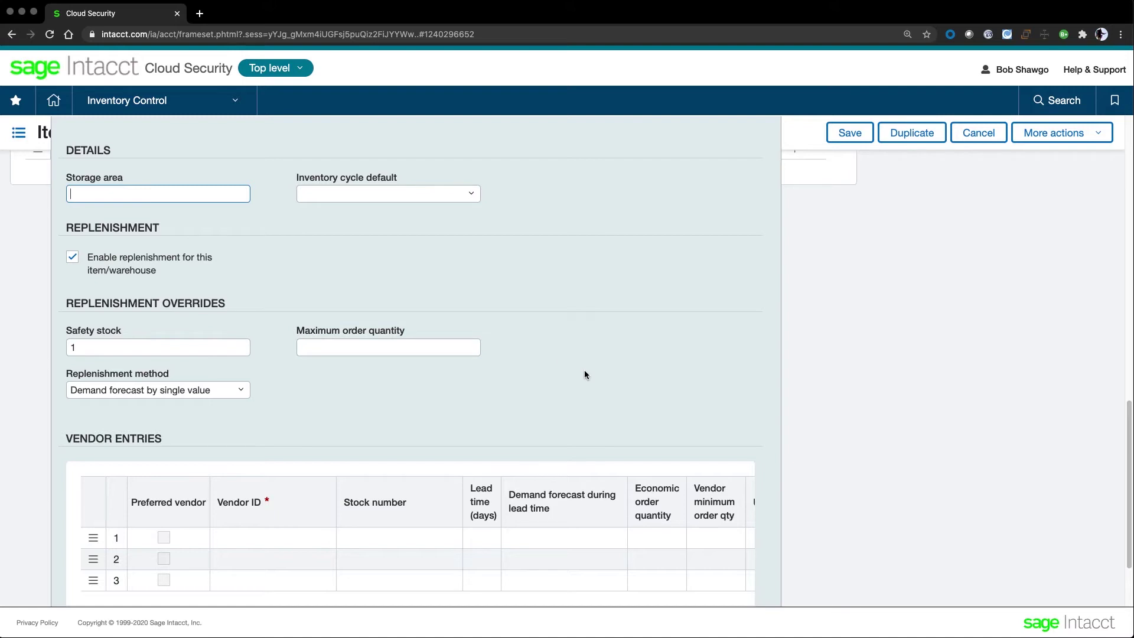
{"action": "scroll", "coordinate": [817, 381], "scroll_direction": "down", "scroll_amount": 2}
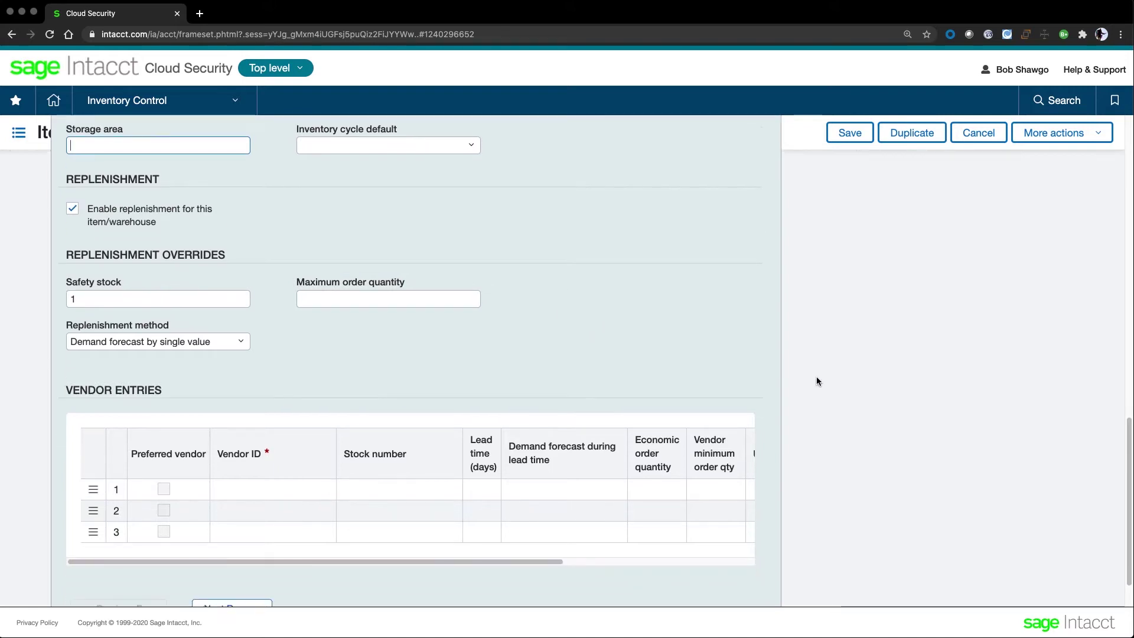
{"action": "scroll", "coordinate": [816, 381], "scroll_direction": "down", "scroll_amount": 2}
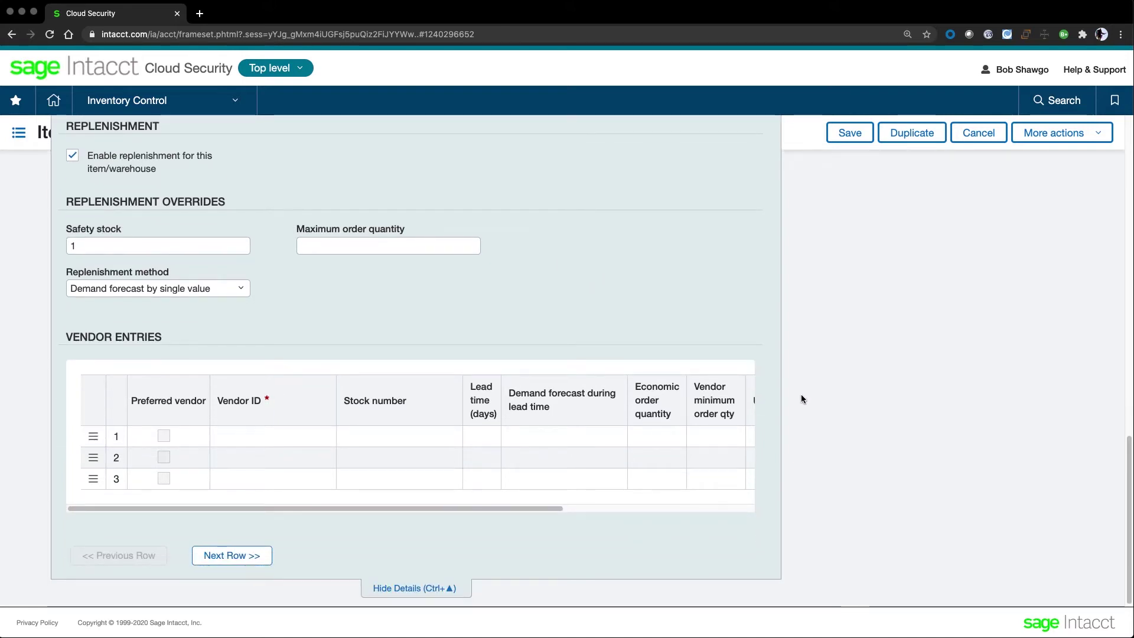
{"action": "left_click_drag", "start_coordinate": [518, 504], "coordinate": [714, 513]}
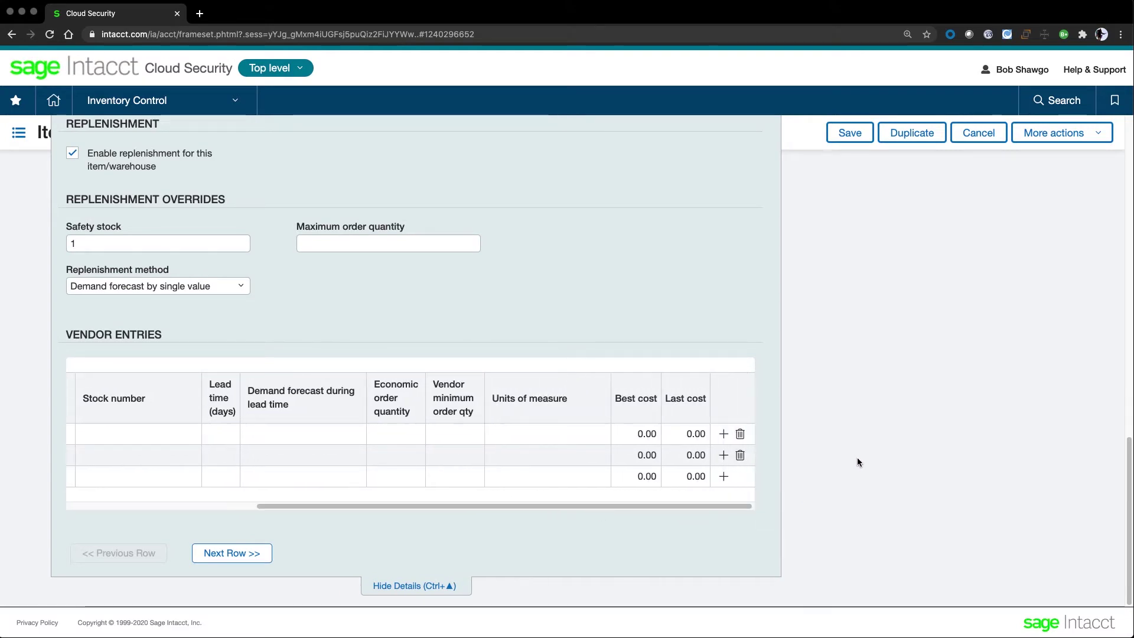
{"action": "scroll", "coordinate": [857, 461], "scroll_direction": "up", "scroll_amount": 15}
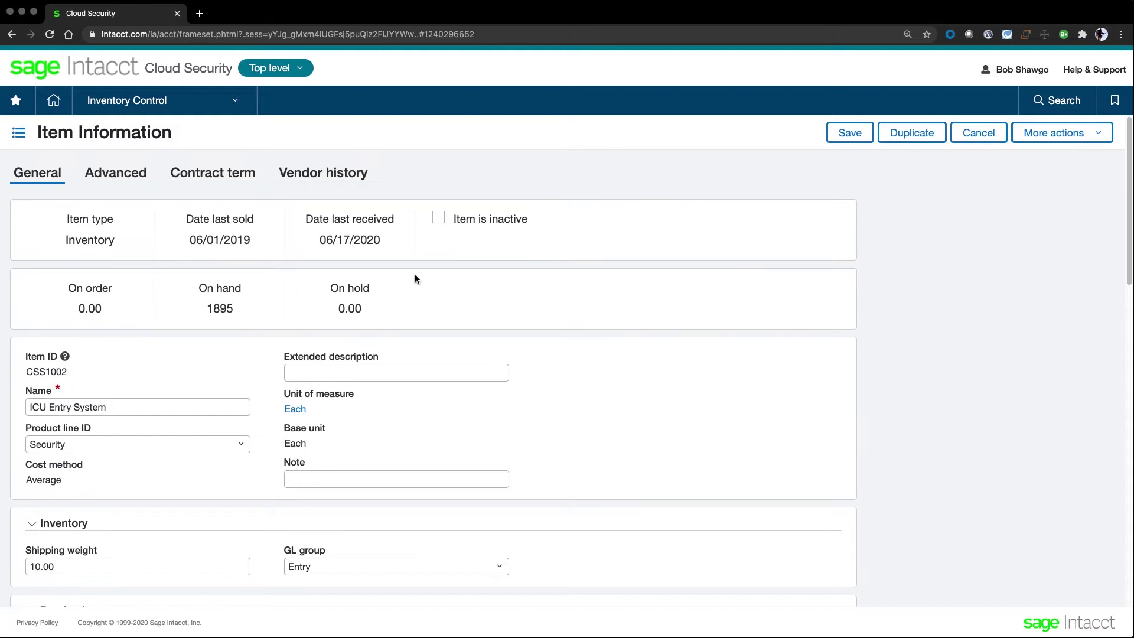
- Review CSS1002's Advanced tracking, precision and landed-cost settings, then view its vendor history
{"action": "left_click", "coordinate": [137, 177]}
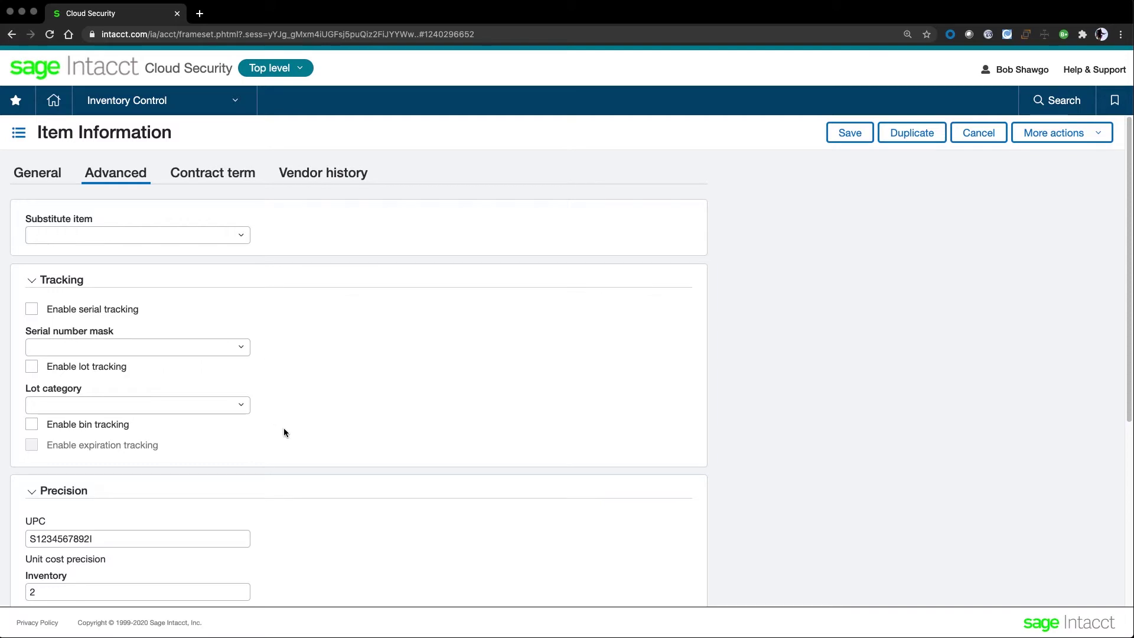
{"action": "scroll", "coordinate": [407, 423], "scroll_direction": "down", "scroll_amount": 3}
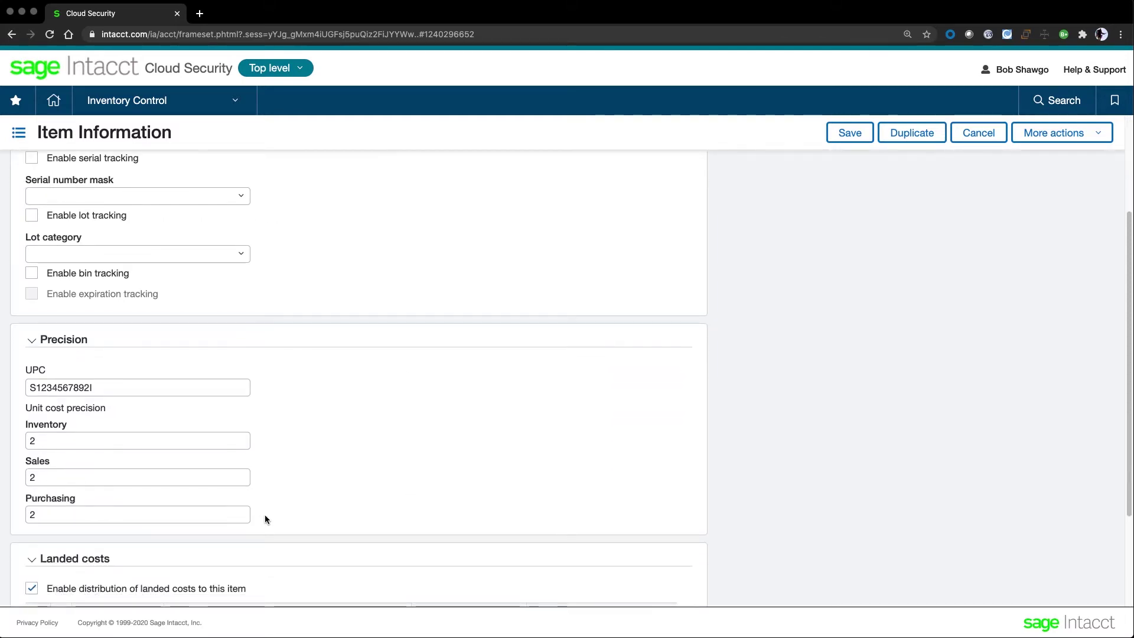
{"action": "scroll", "coordinate": [387, 484], "scroll_direction": "down", "scroll_amount": 3}
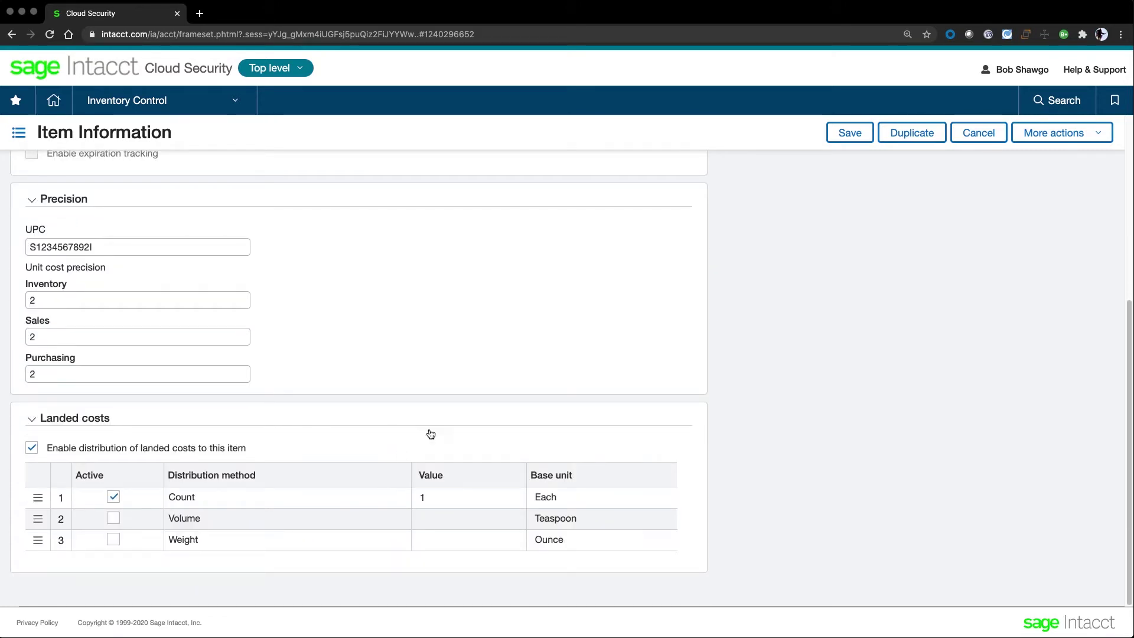
{"action": "scroll", "coordinate": [278, 186], "scroll_direction": "up", "scroll_amount": 6}
{"action": "left_click", "coordinate": [285, 173]}
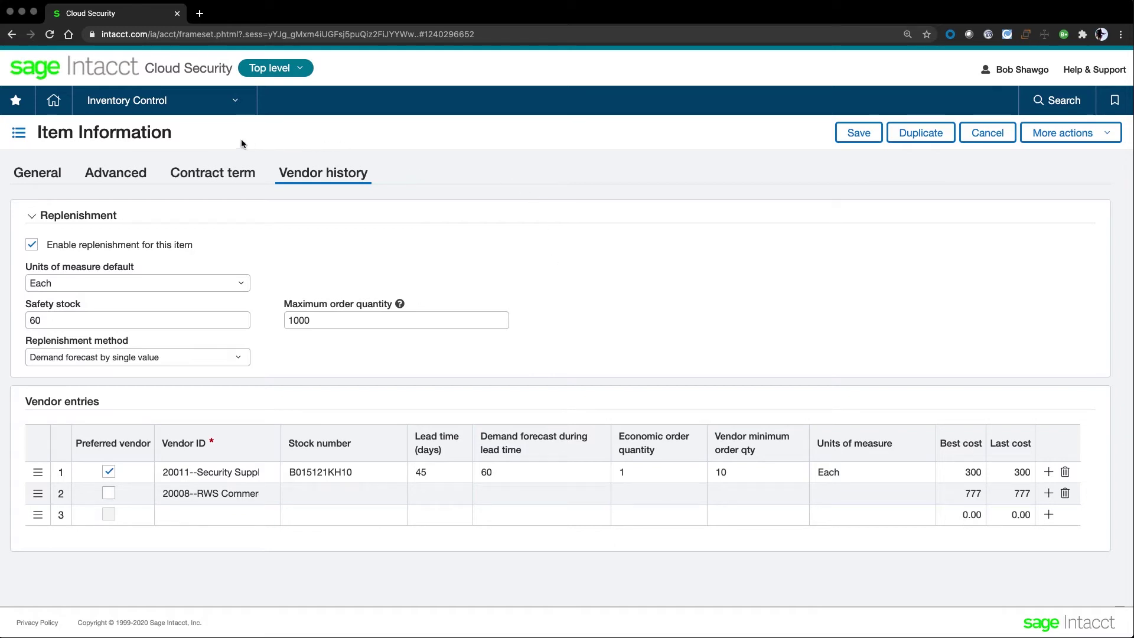
- Open the WH1 warehouse record from the Inventory Control warehouses list and inspect its Parent warehouse
{"action": "left_click", "coordinate": [237, 105]}
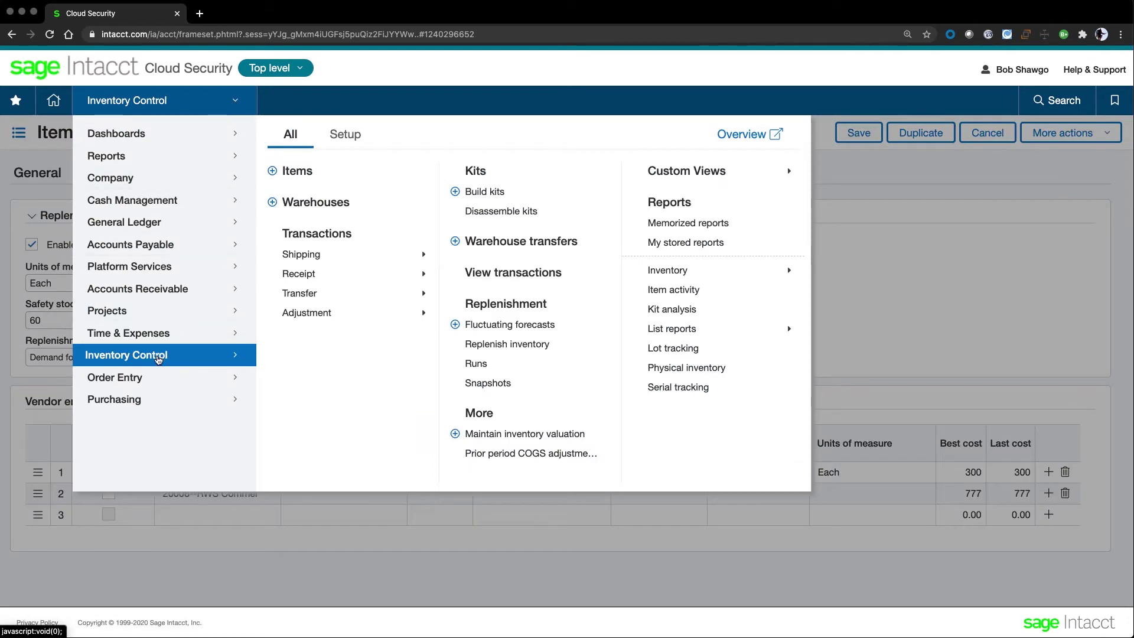
{"action": "left_click", "coordinate": [312, 201]}
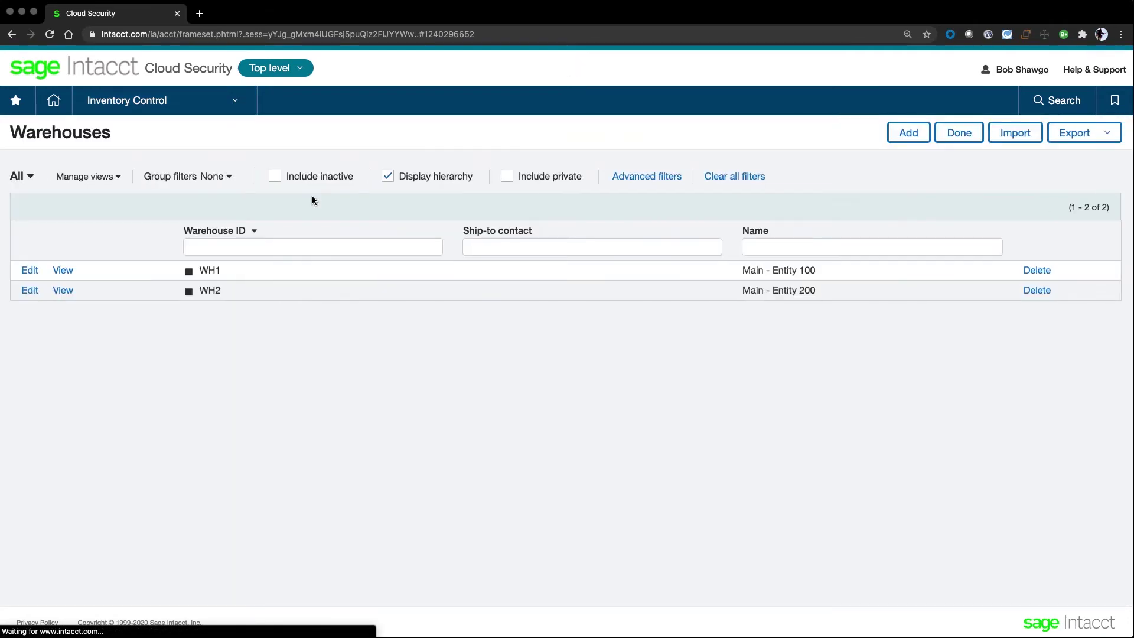
{"action": "left_click", "coordinate": [66, 271]}
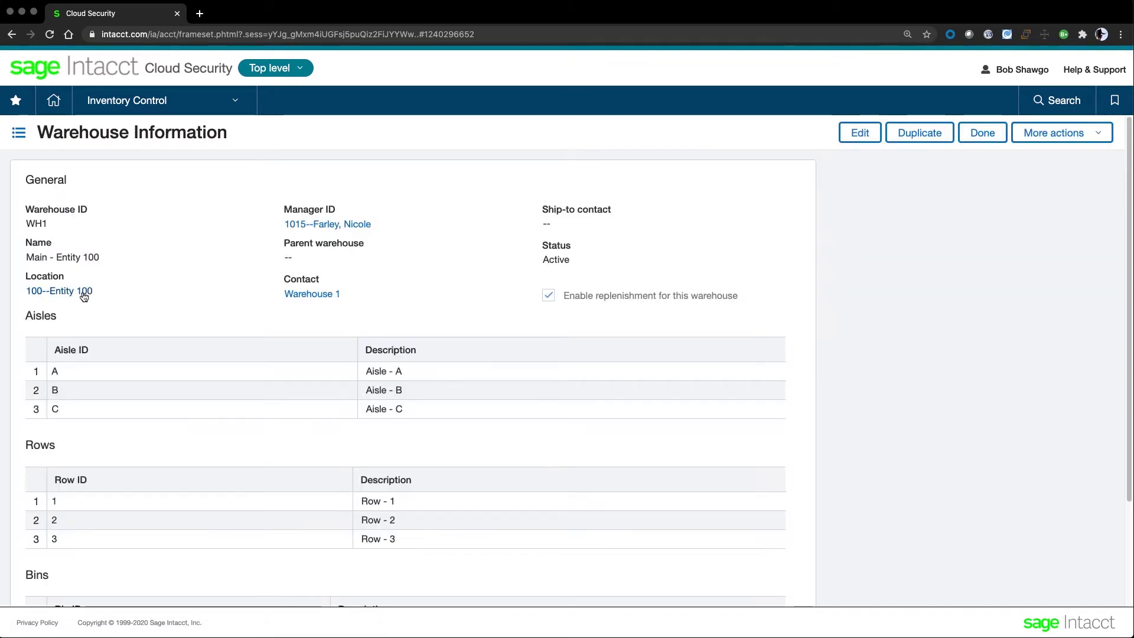
{"action": "double_click", "coordinate": [304, 242]}
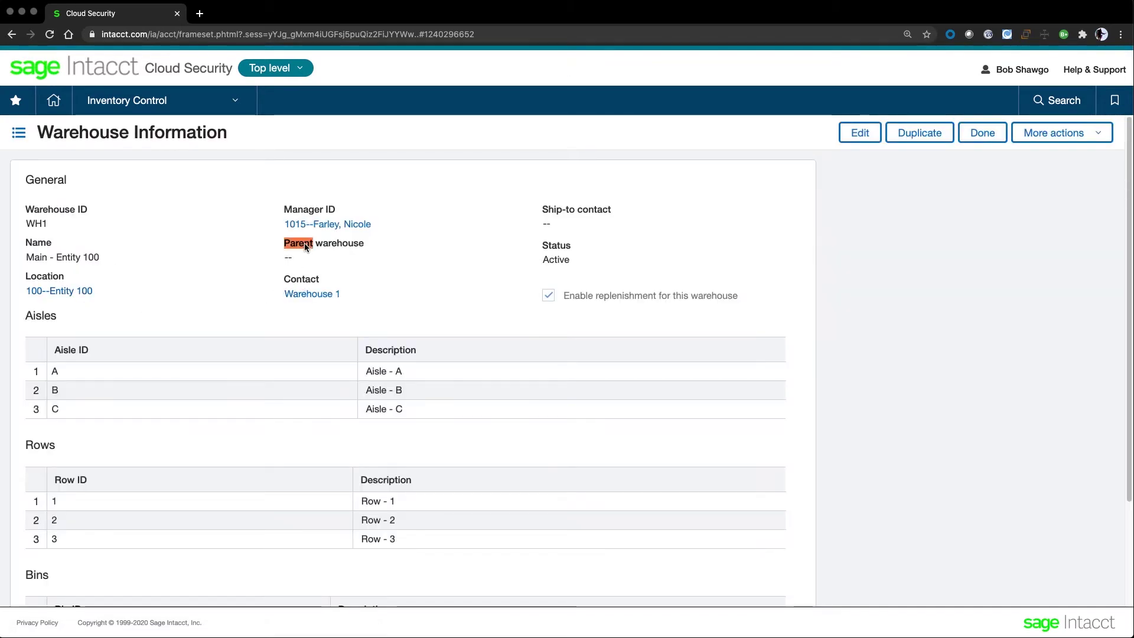
{"action": "left_click", "coordinate": [256, 299]}
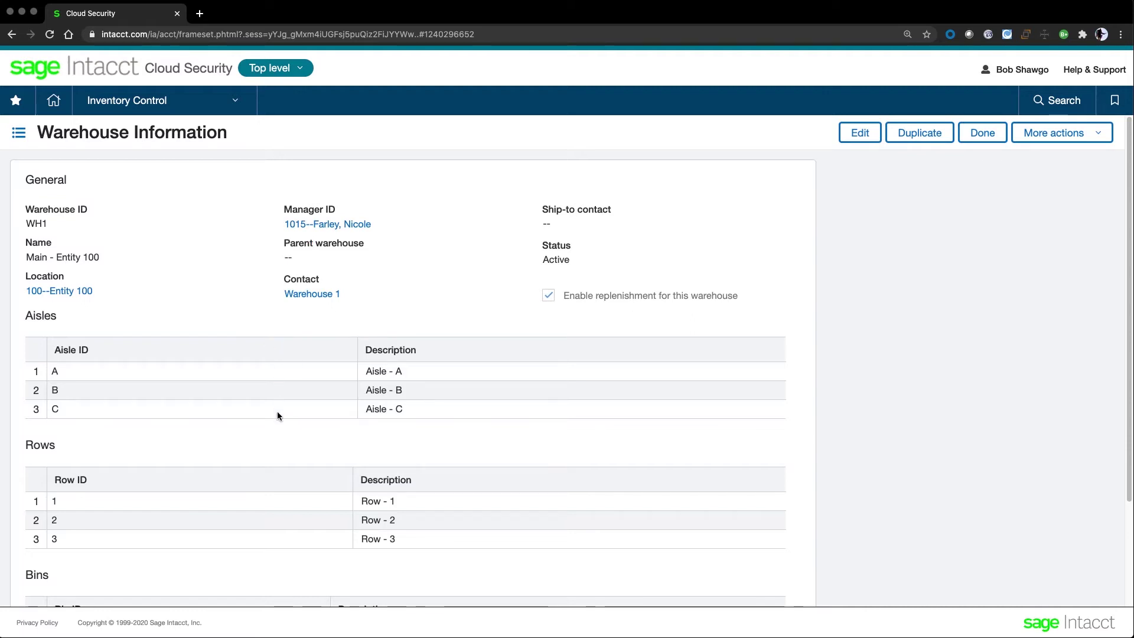
- Finish reviewing WH1 and go to the Inventory Control overview page
{"action": "scroll", "coordinate": [299, 488], "scroll_direction": "down", "scroll_amount": 3}
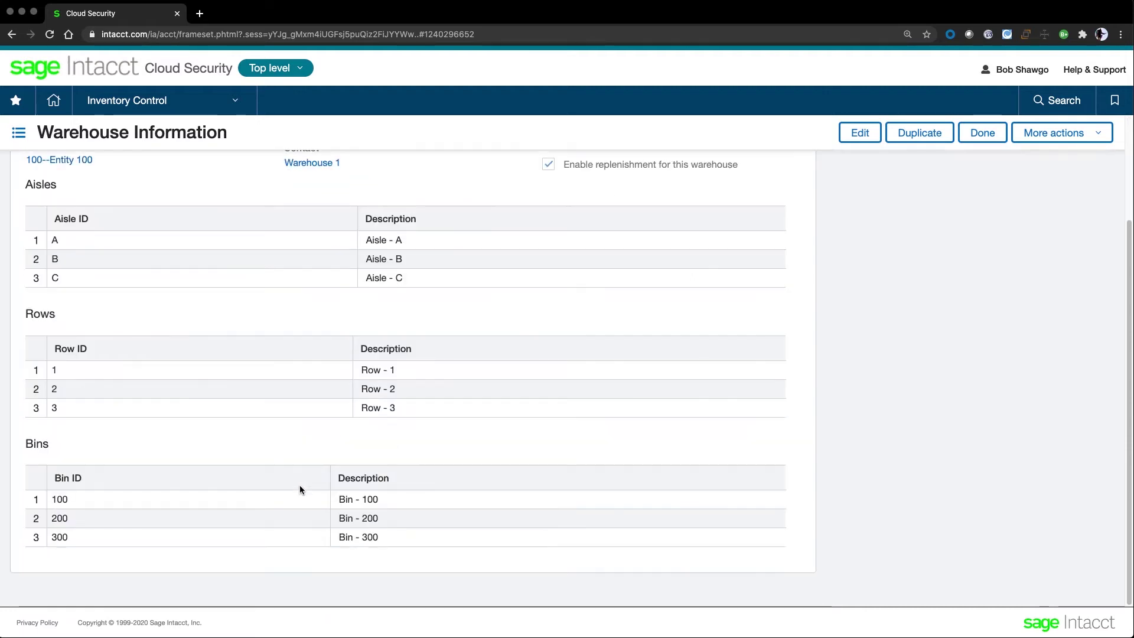
{"action": "scroll", "coordinate": [307, 327], "scroll_direction": "up", "scroll_amount": 3}
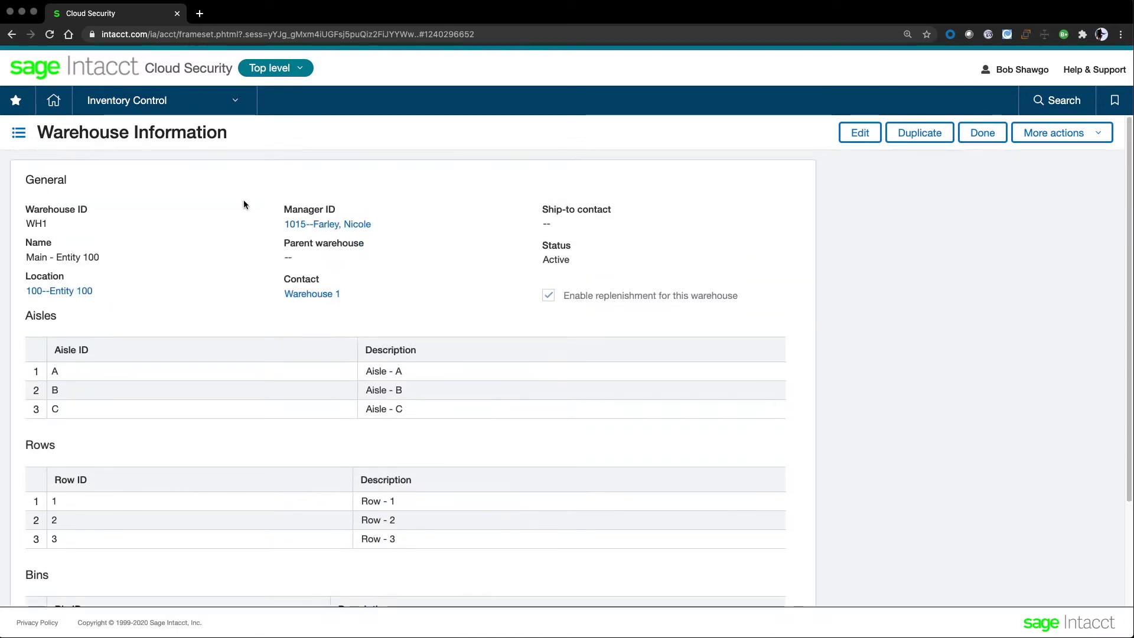
{"action": "left_click", "coordinate": [236, 109]}
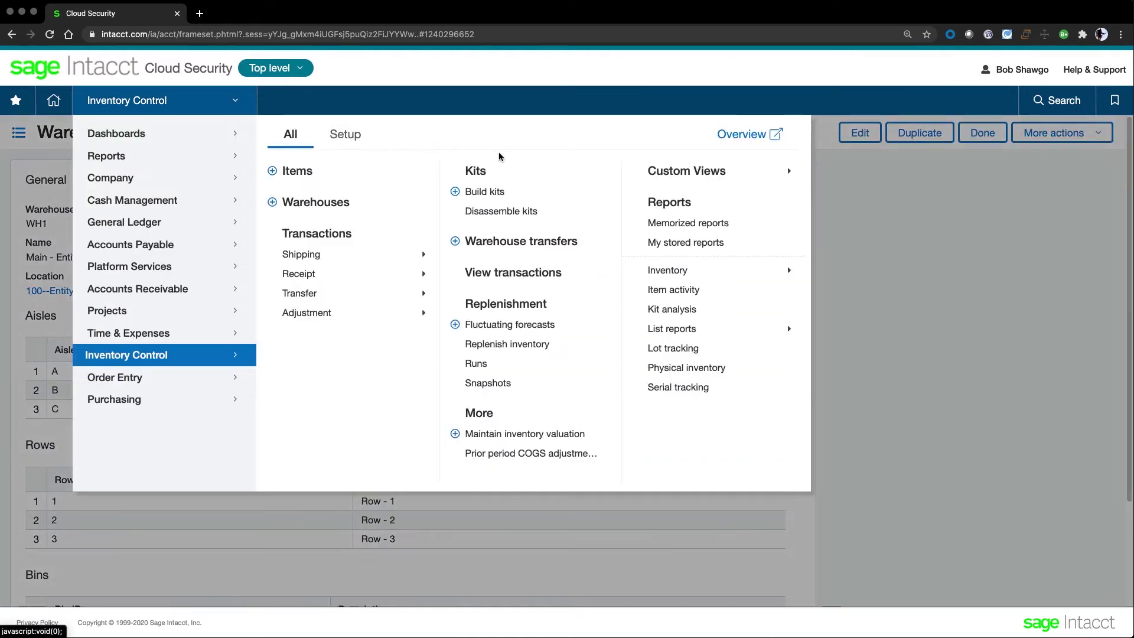
{"action": "left_click", "coordinate": [729, 135]}
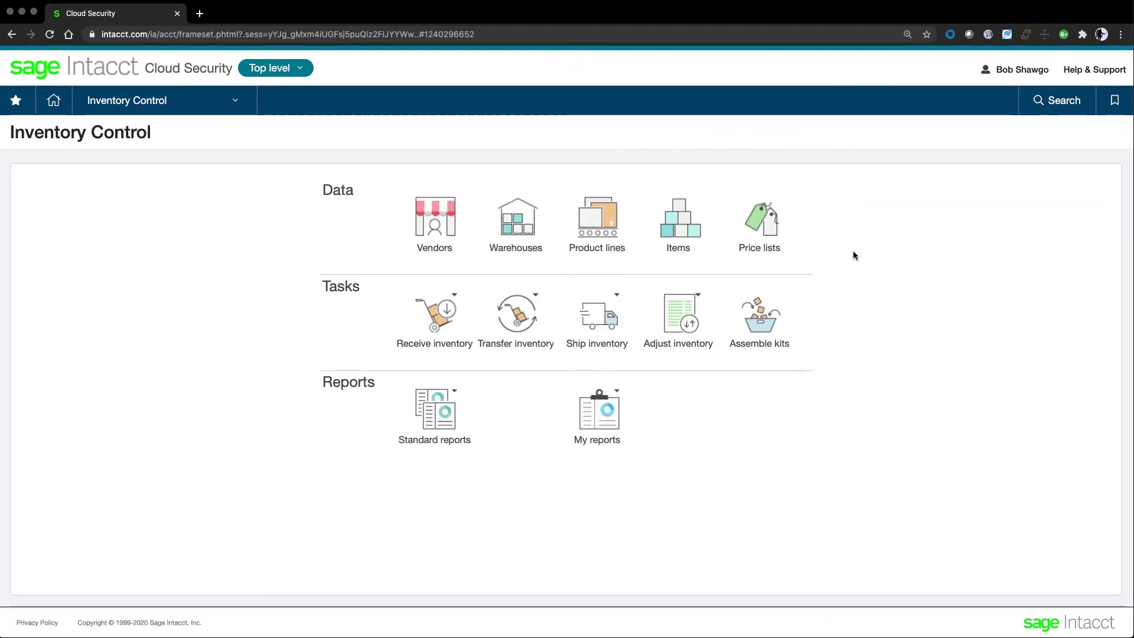
{"action": "left_click", "coordinate": [439, 328]}
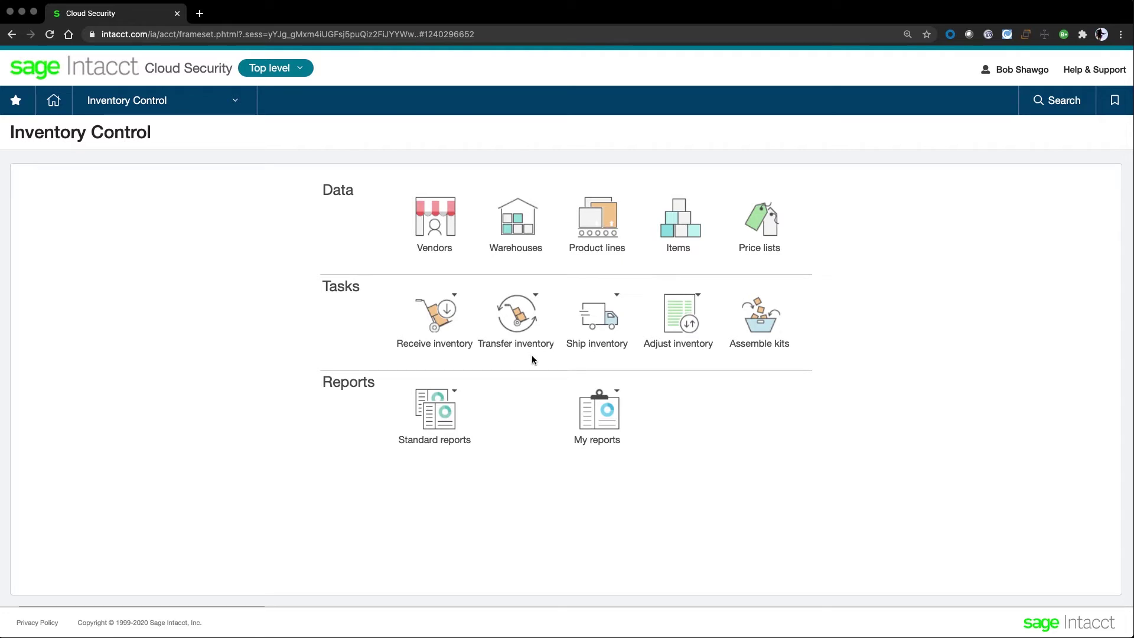
{"action": "mouse_move", "coordinate": [533, 297]}
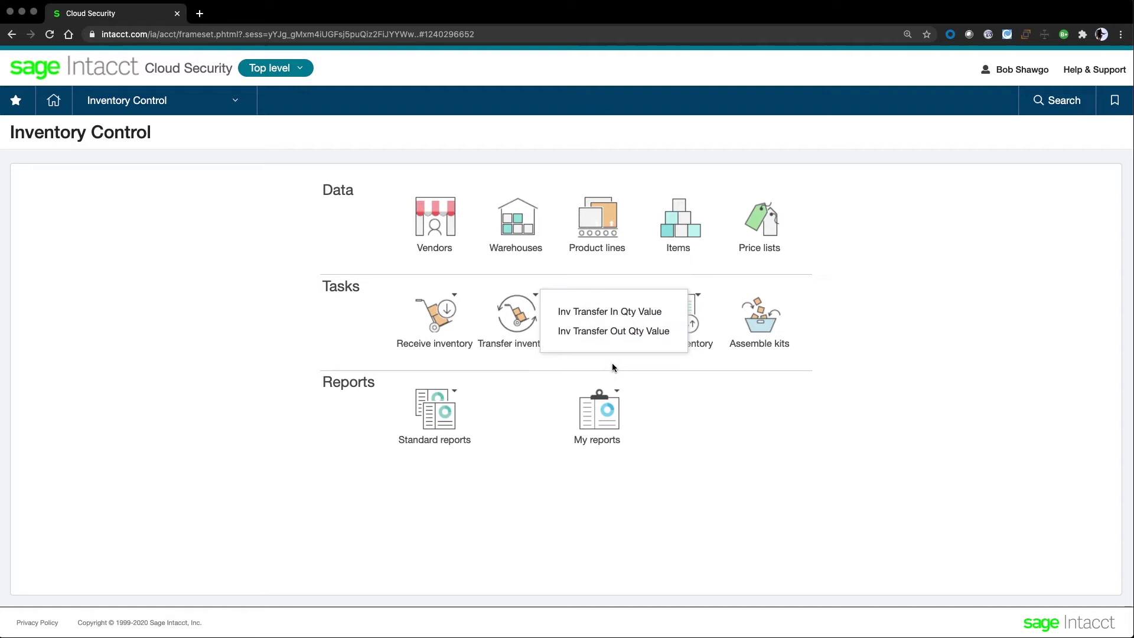
{"action": "mouse_move", "coordinate": [617, 298]}
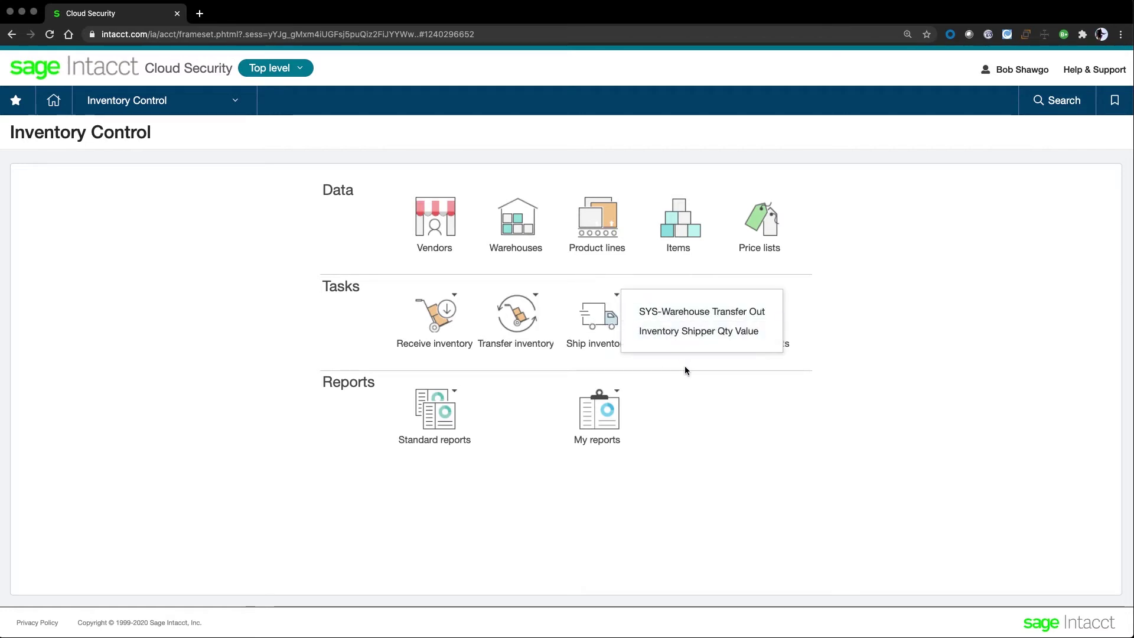
{"action": "mouse_move", "coordinate": [697, 296]}
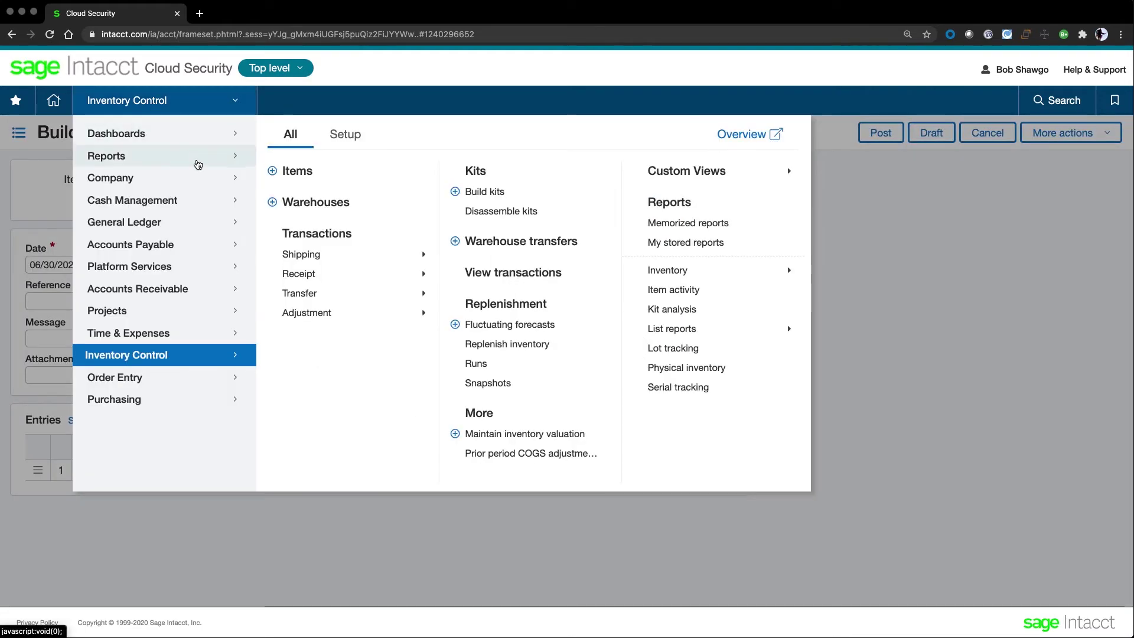
- Start a new kit item as a Stockable Kit and acknowledge the FIFO cost method notice
{"action": "left_click", "coordinate": [275, 175]}
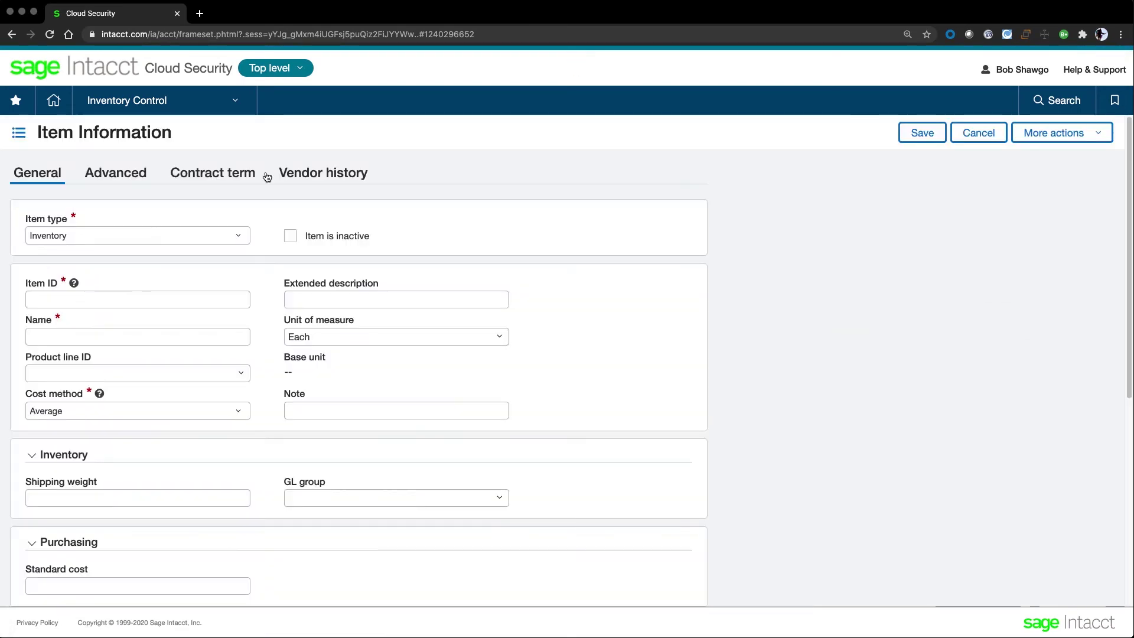
{"action": "left_click", "coordinate": [158, 238]}
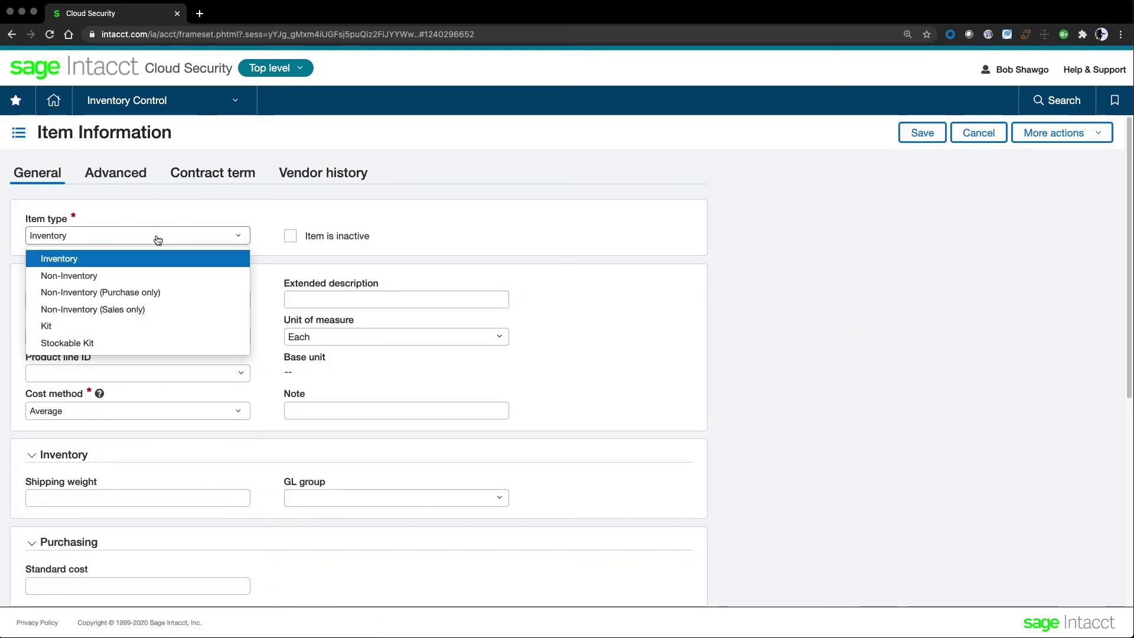
{"action": "left_click", "coordinate": [93, 345]}
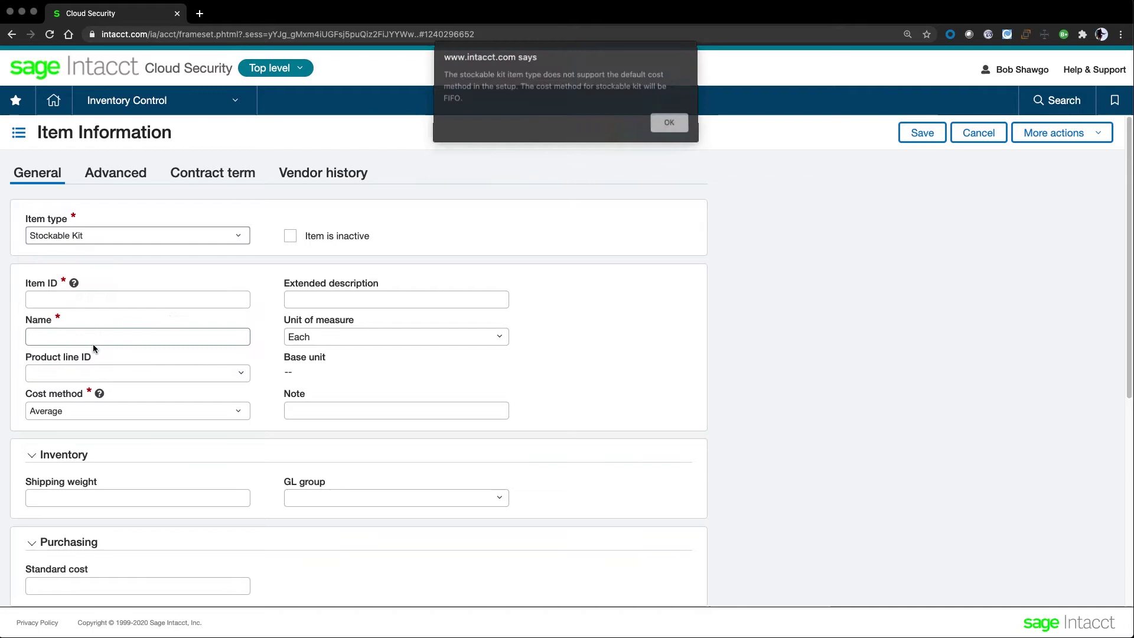
{"action": "left_click", "coordinate": [680, 124]}
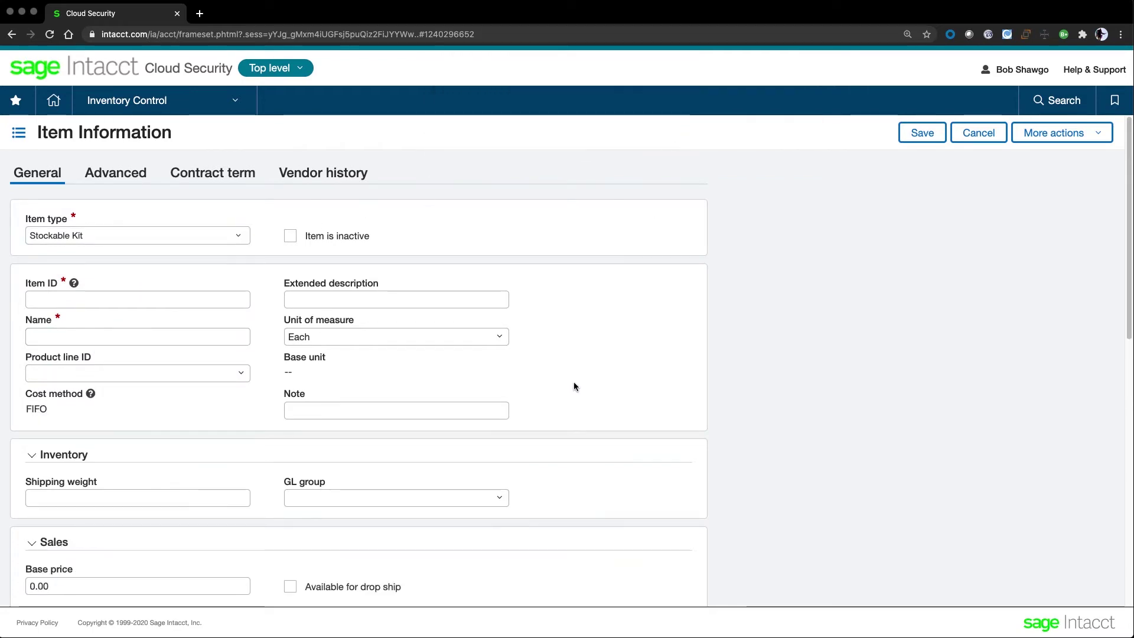
- Review the new item form and change its item type to Kit
{"action": "scroll", "coordinate": [573, 383], "scroll_direction": "down", "scroll_amount": 5}
{"action": "scroll", "coordinate": [574, 386], "scroll_direction": "down", "scroll_amount": 5}
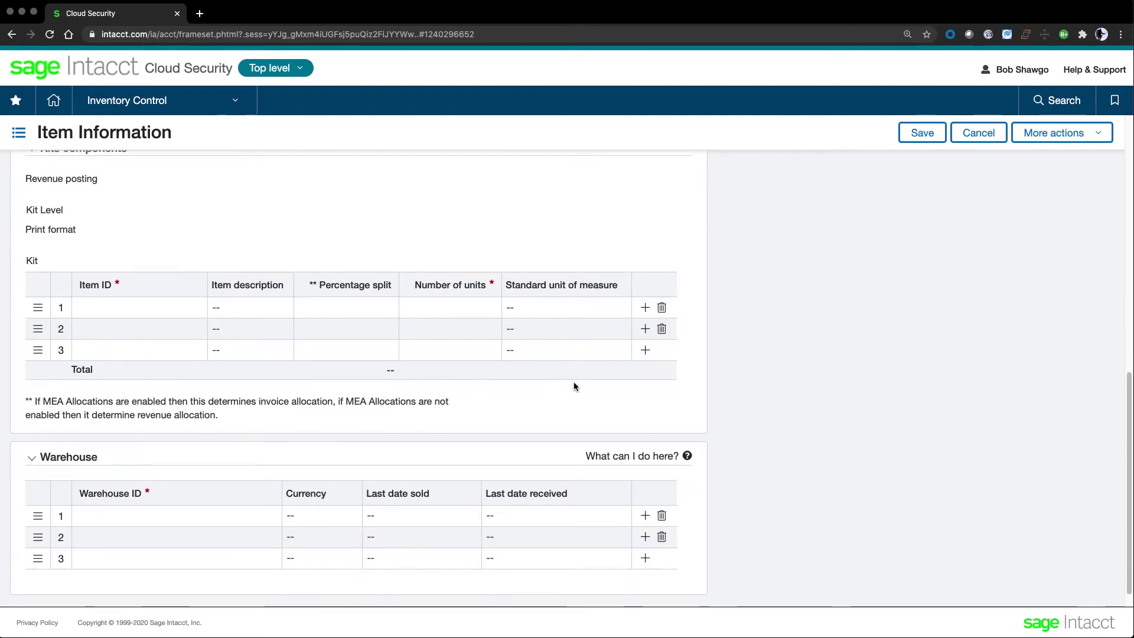
{"action": "scroll", "coordinate": [574, 387], "scroll_direction": "down", "scroll_amount": 1}
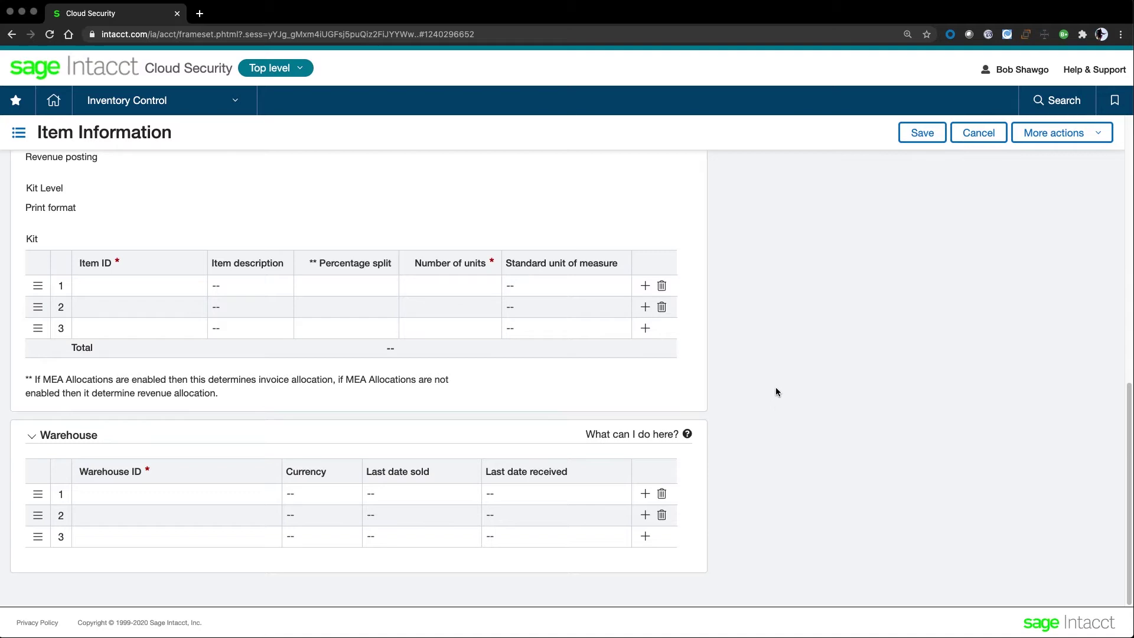
{"action": "scroll", "coordinate": [775, 391], "scroll_direction": "up", "scroll_amount": 10}
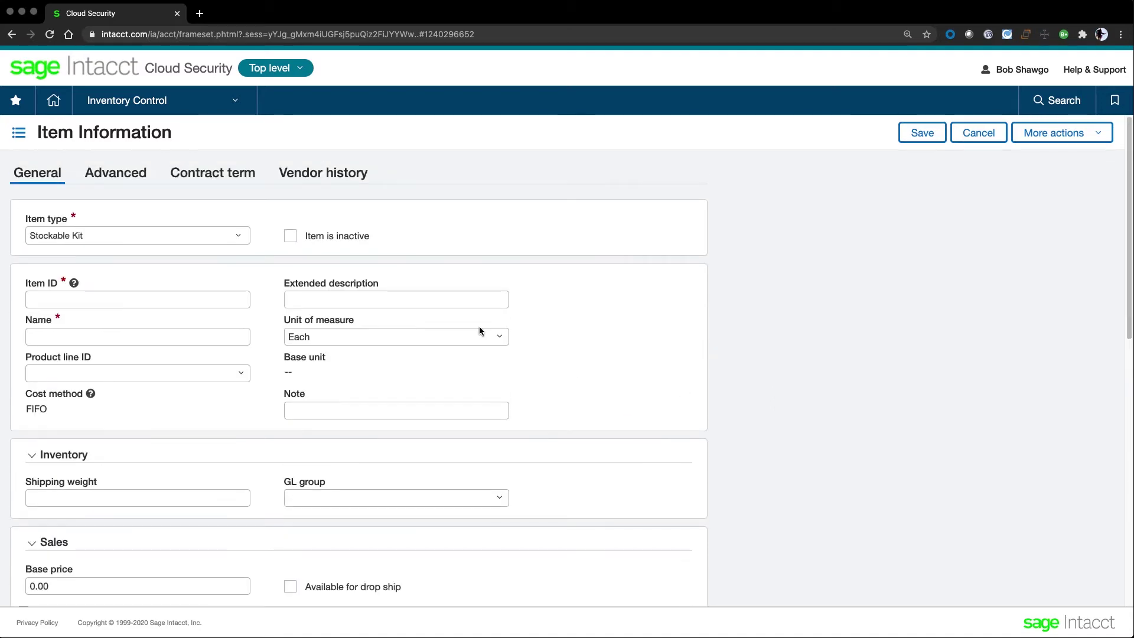
{"action": "left_click", "coordinate": [238, 236]}
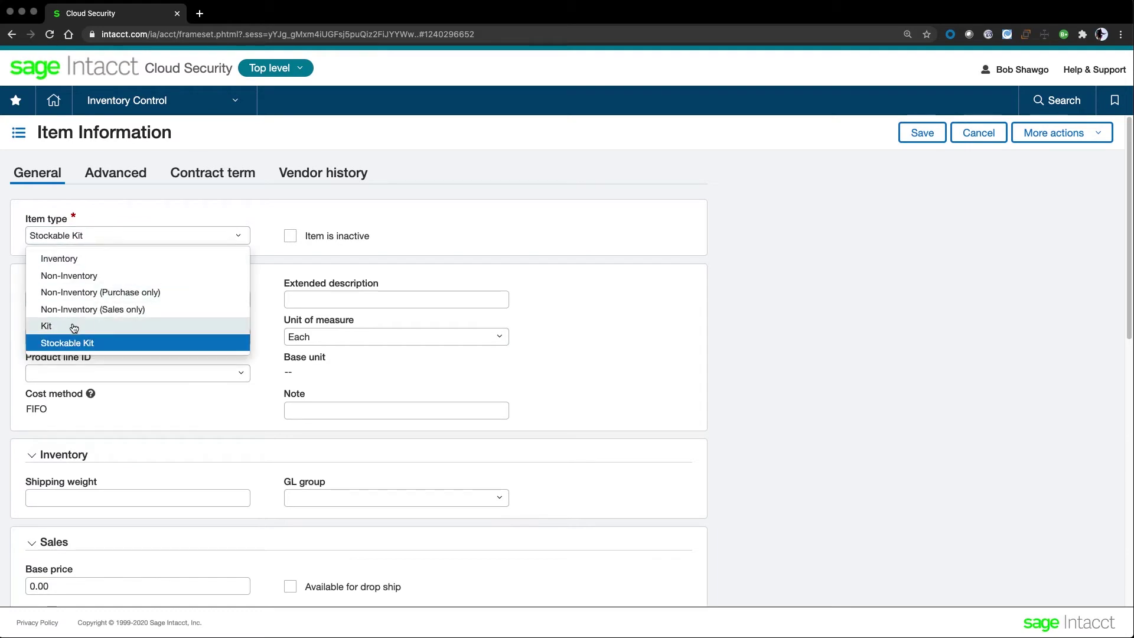
{"action": "left_click", "coordinate": [73, 326]}
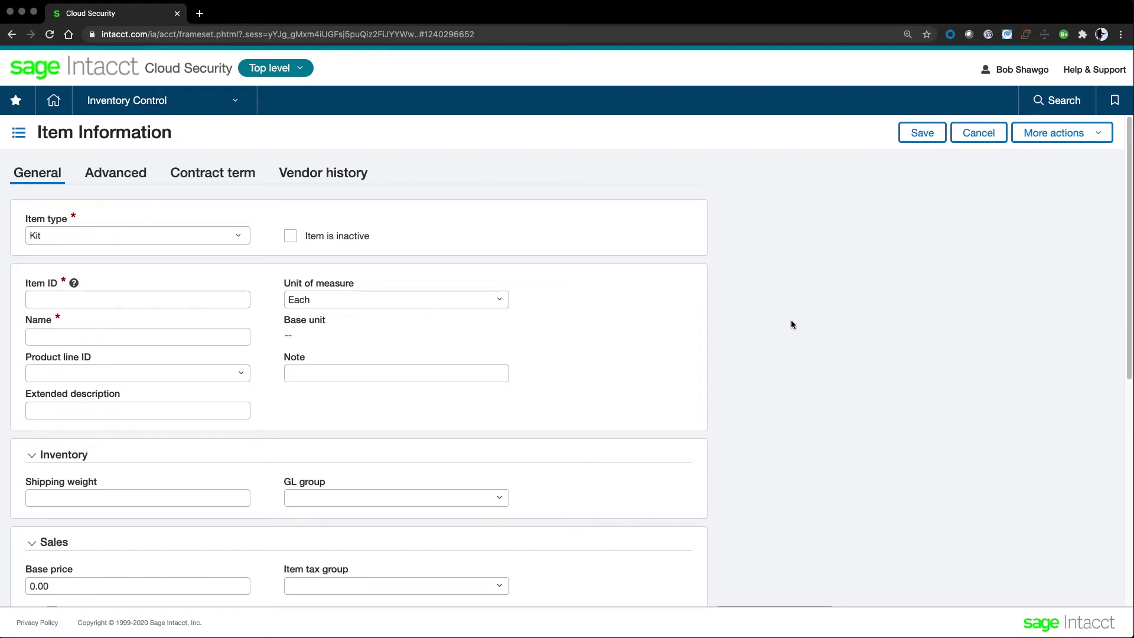
{"action": "scroll", "coordinate": [791, 322], "scroll_direction": "down", "scroll_amount": 4}
- Scroll the Operations Sales view to cost of goods sold, gross margin and the Inventory to Sales Ratio Trend
{"action": "scroll", "coordinate": [791, 324], "scroll_direction": "down", "scroll_amount": 3}
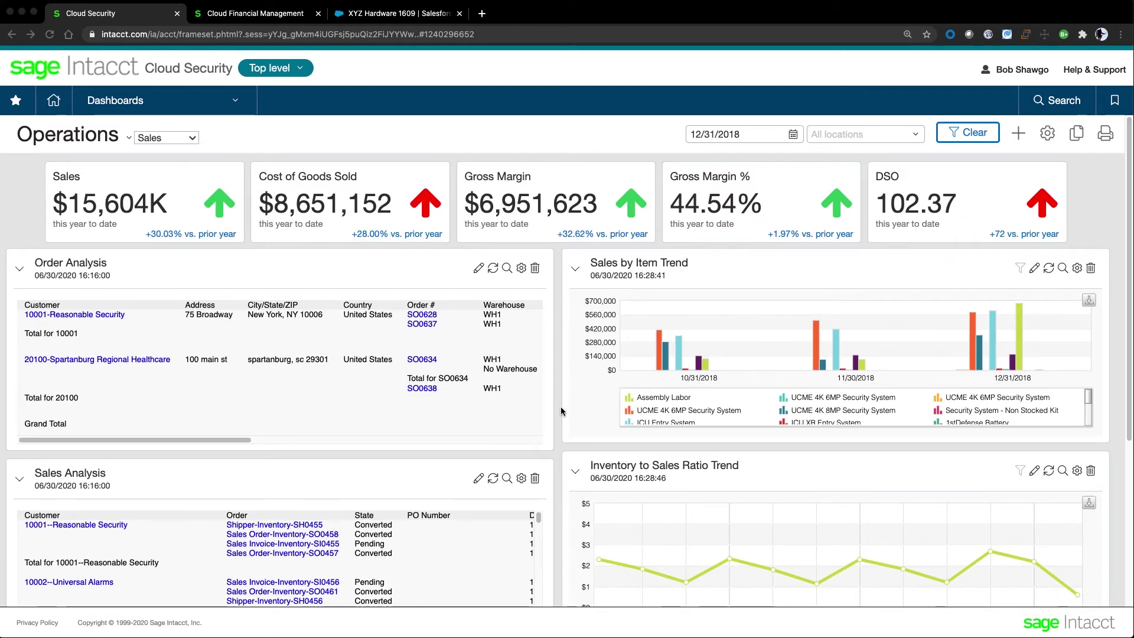
- Go to the Order Entry overview, then open the Sales Order transactions list
{"action": "left_click", "coordinate": [238, 103]}
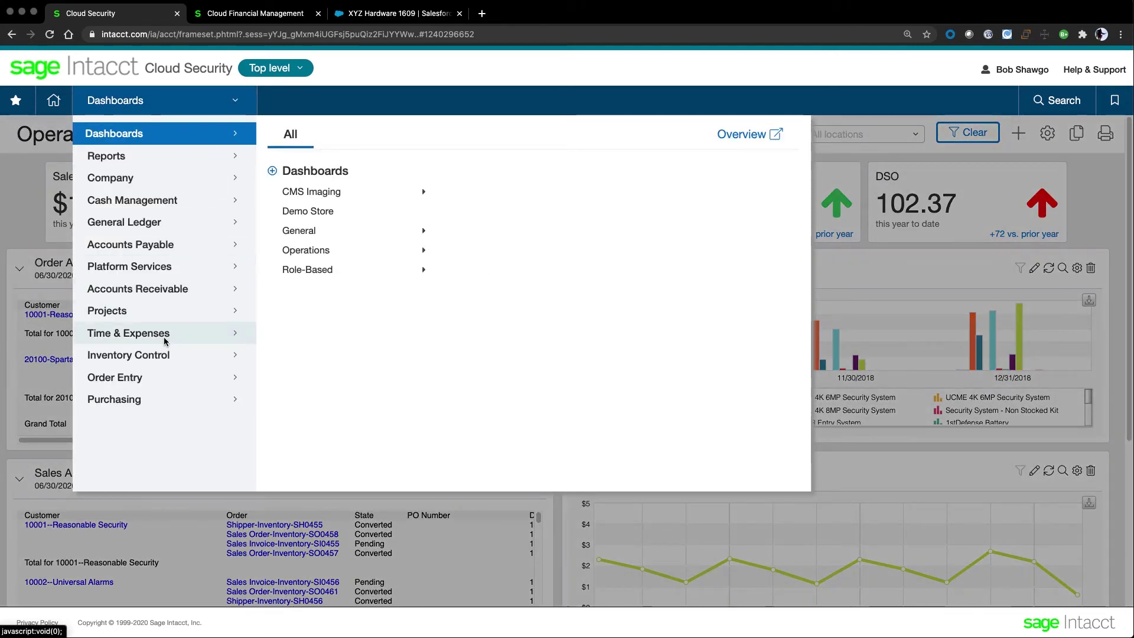
{"action": "mouse_move", "coordinate": [142, 384]}
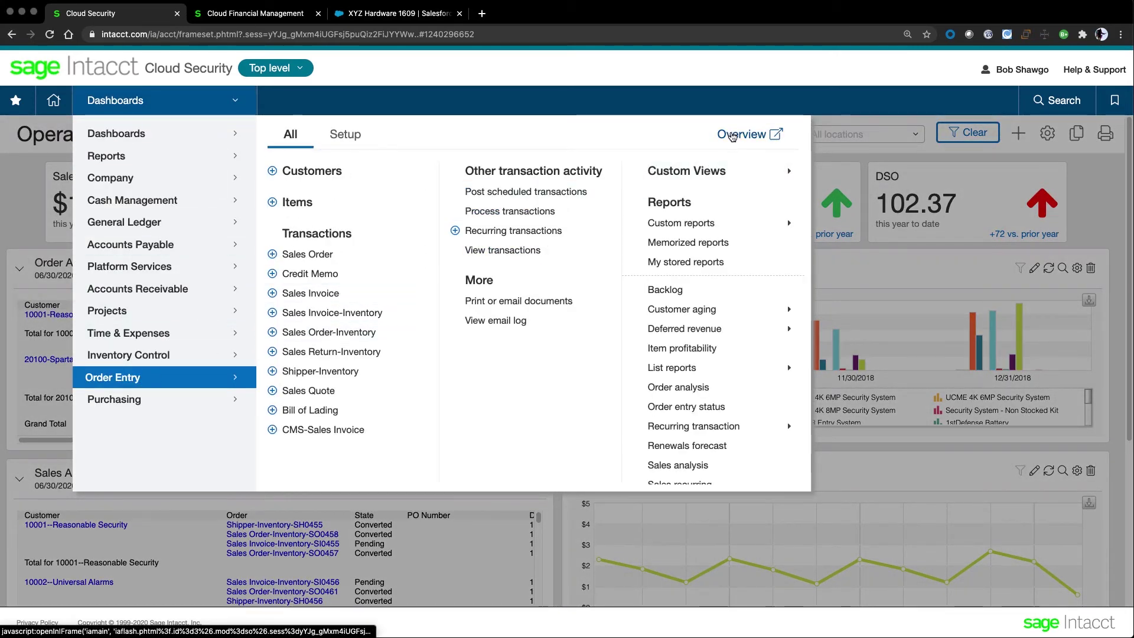
{"action": "left_click", "coordinate": [732, 135]}
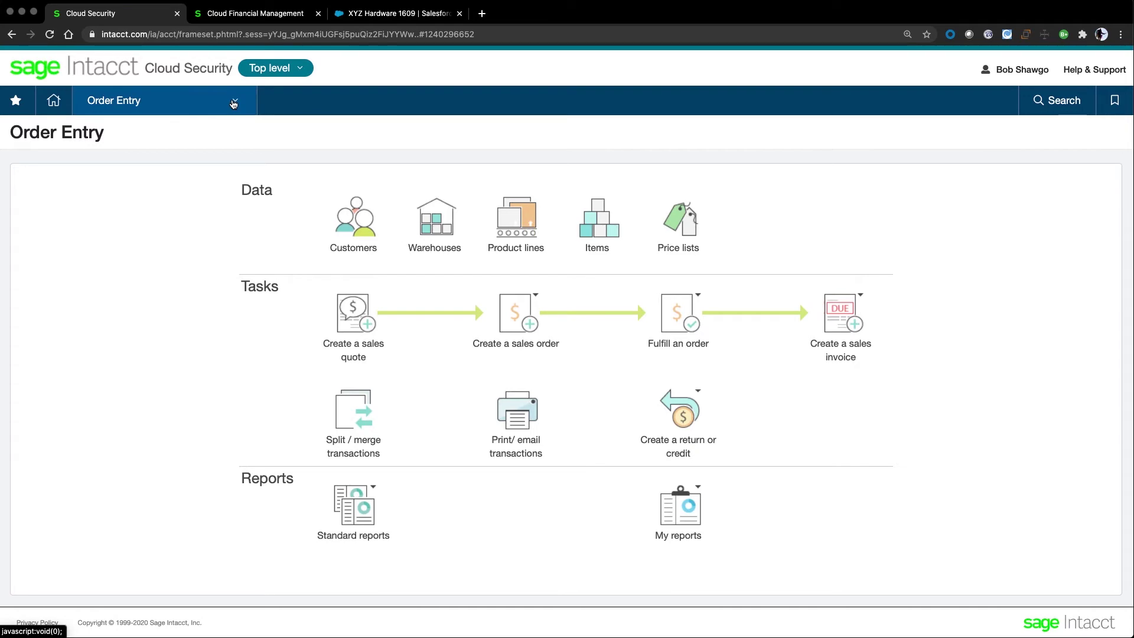
{"action": "left_click", "coordinate": [234, 104]}
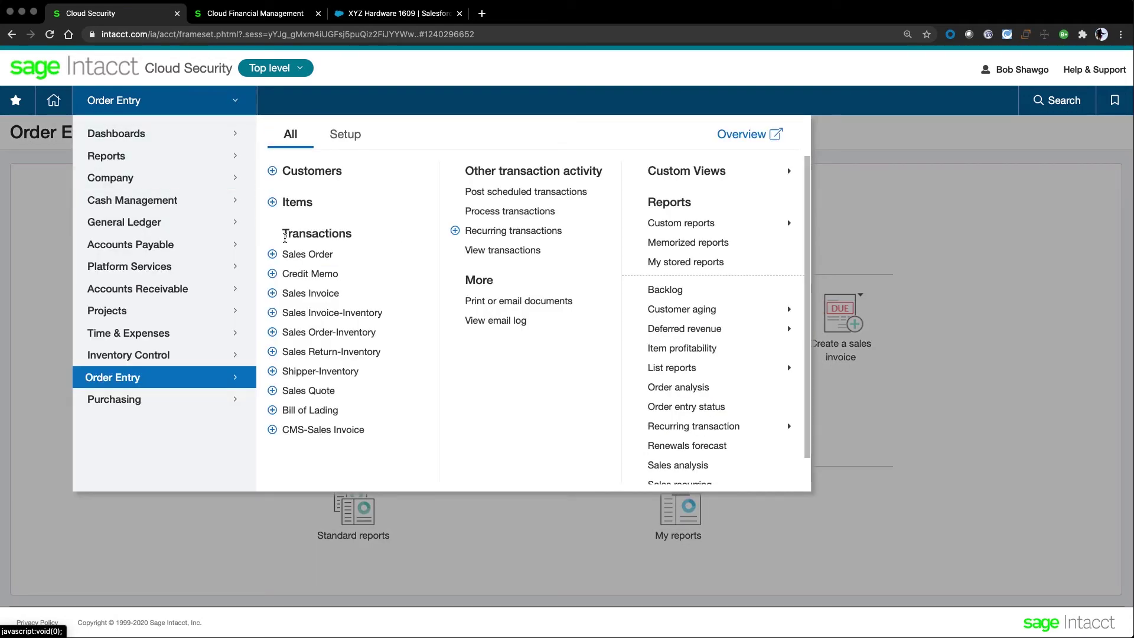
{"action": "left_click", "coordinate": [304, 255]}
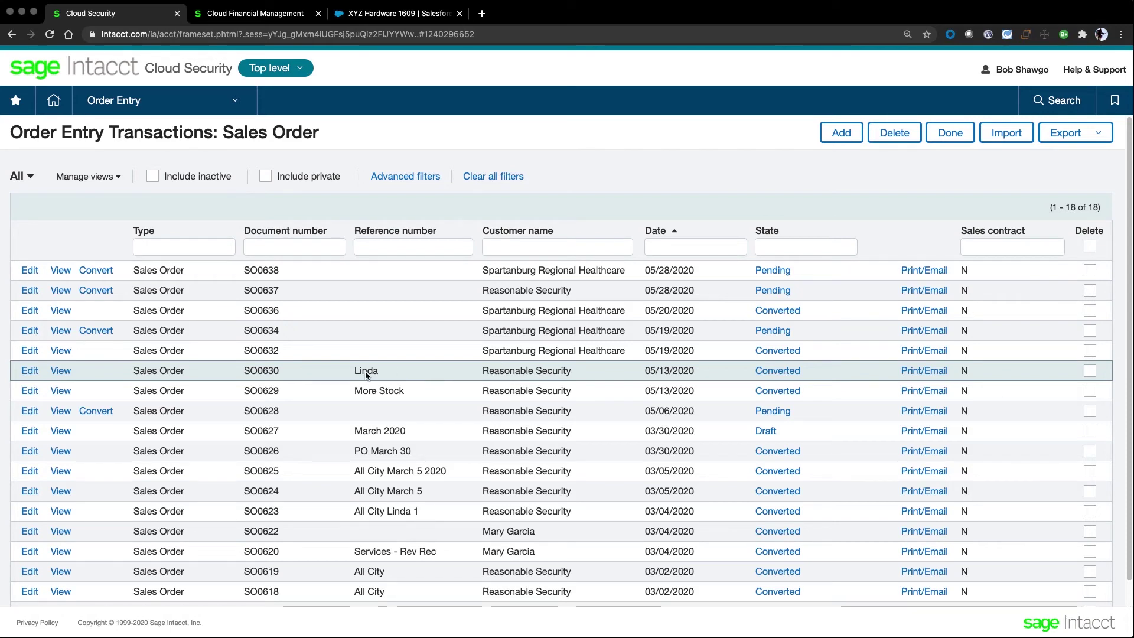
- Open sales order SO0630 and view its history of conversion to SH0527 and IN0038
{"action": "left_click", "coordinate": [66, 370]}
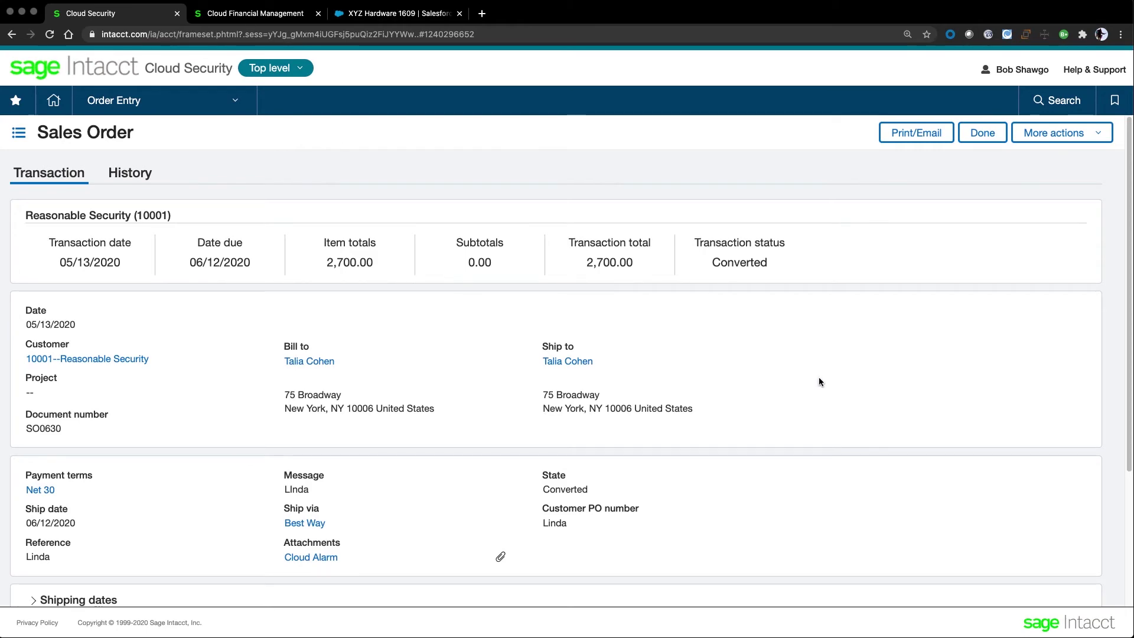
{"action": "scroll", "coordinate": [818, 379], "scroll_direction": "down", "scroll_amount": 5}
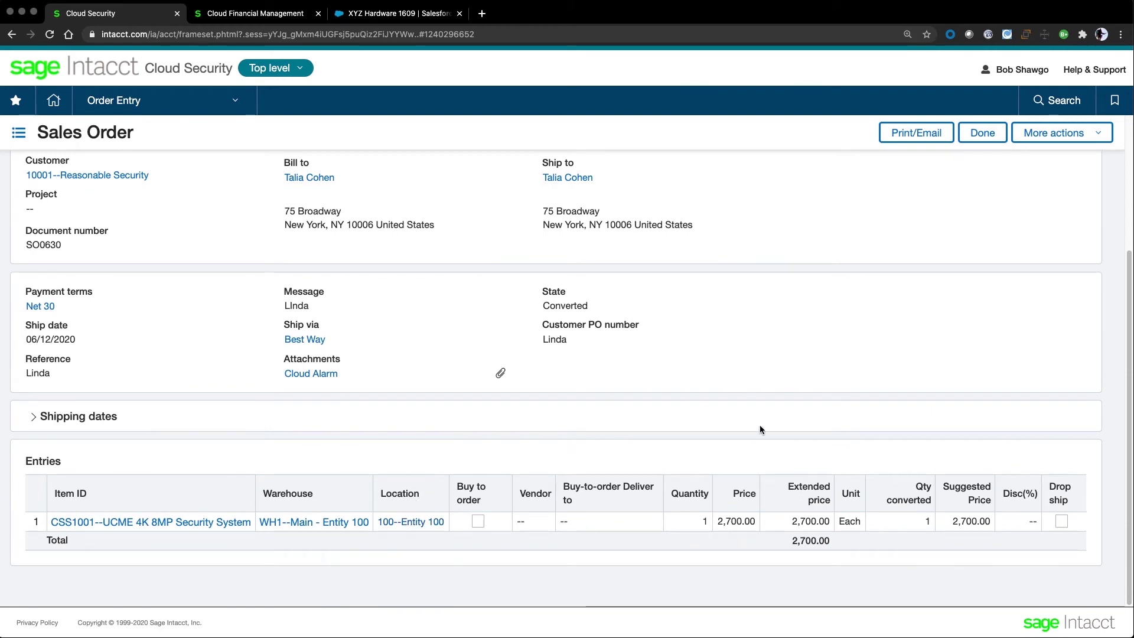
{"action": "scroll", "coordinate": [759, 423], "scroll_direction": "up", "scroll_amount": 5}
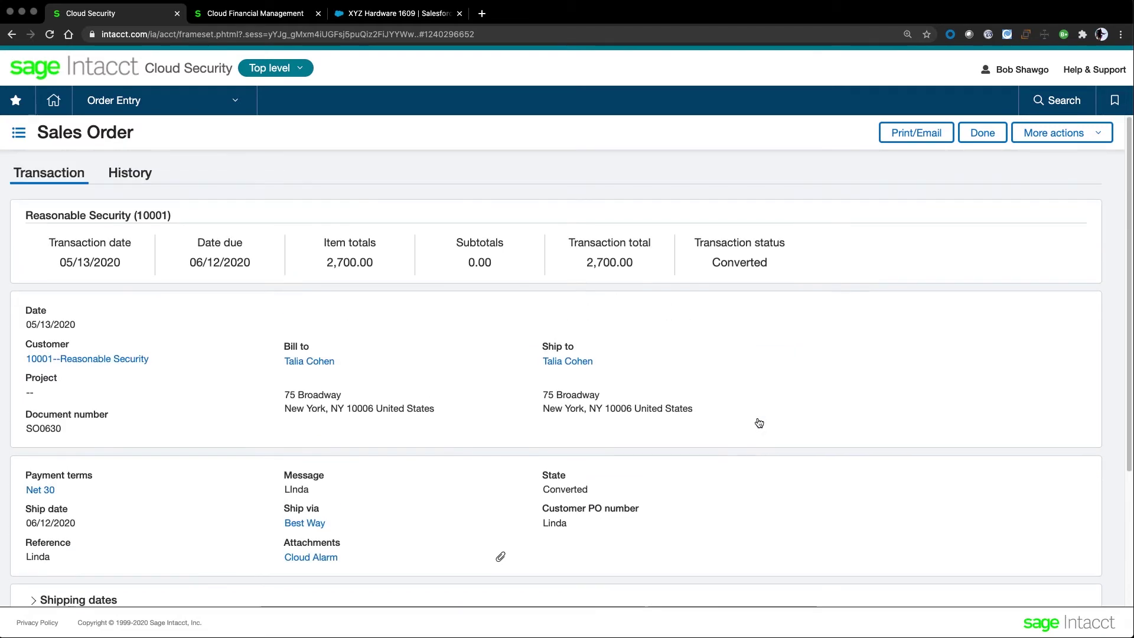
{"action": "left_click", "coordinate": [146, 178]}
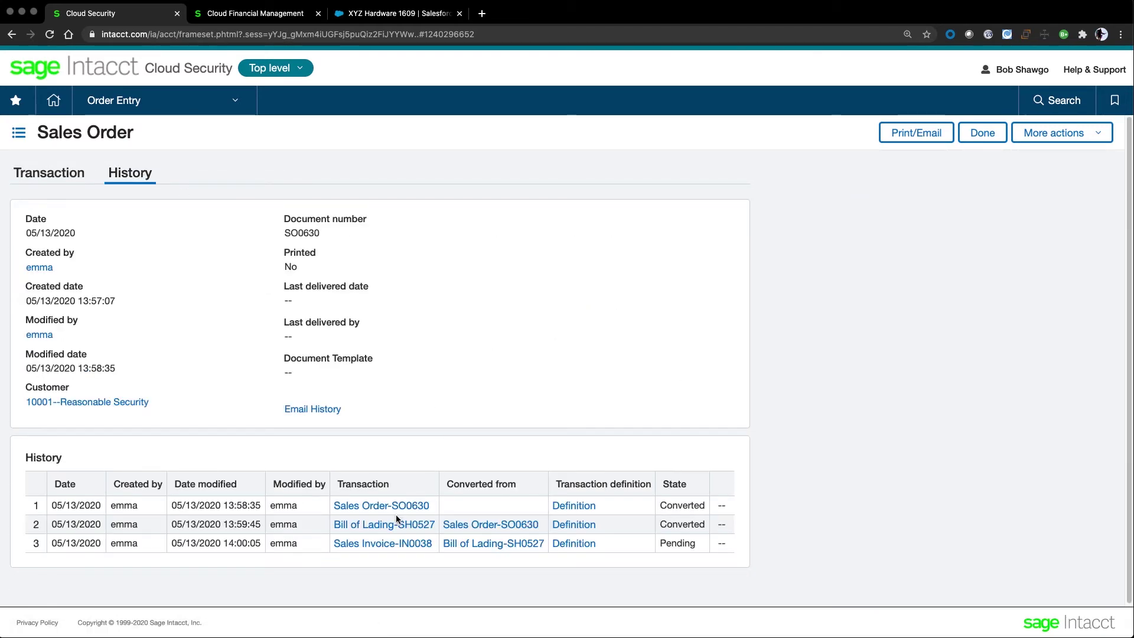
- Preview sales invoice IN0038 created from the order, then close the preview
{"action": "left_click", "coordinate": [390, 546]}
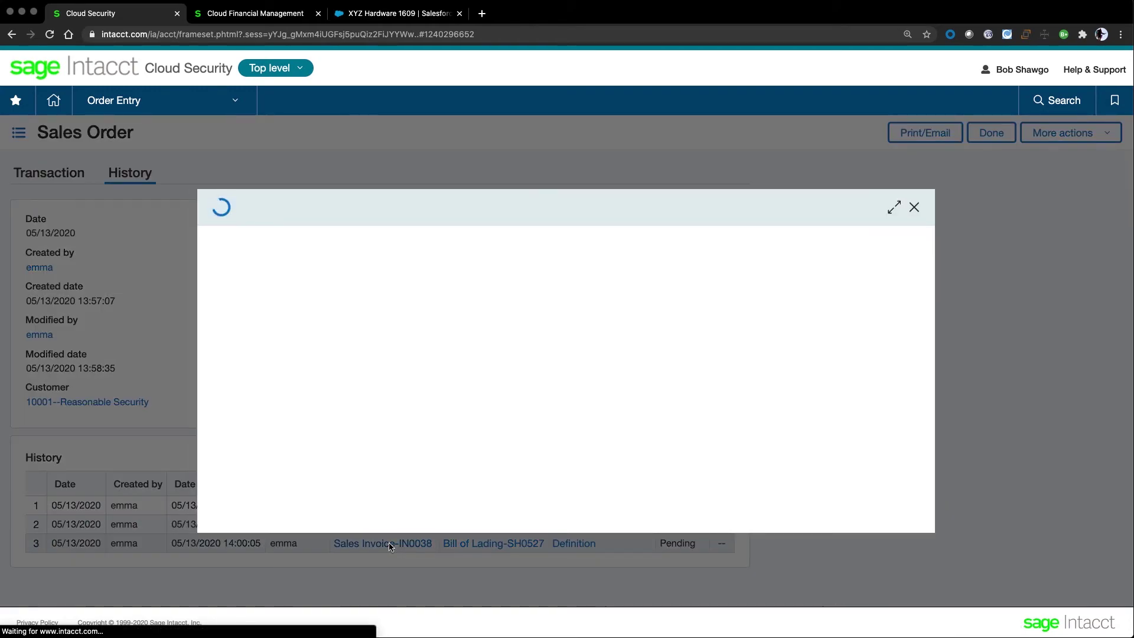
{"action": "scroll", "coordinate": [802, 433], "scroll_direction": "down", "scroll_amount": 4}
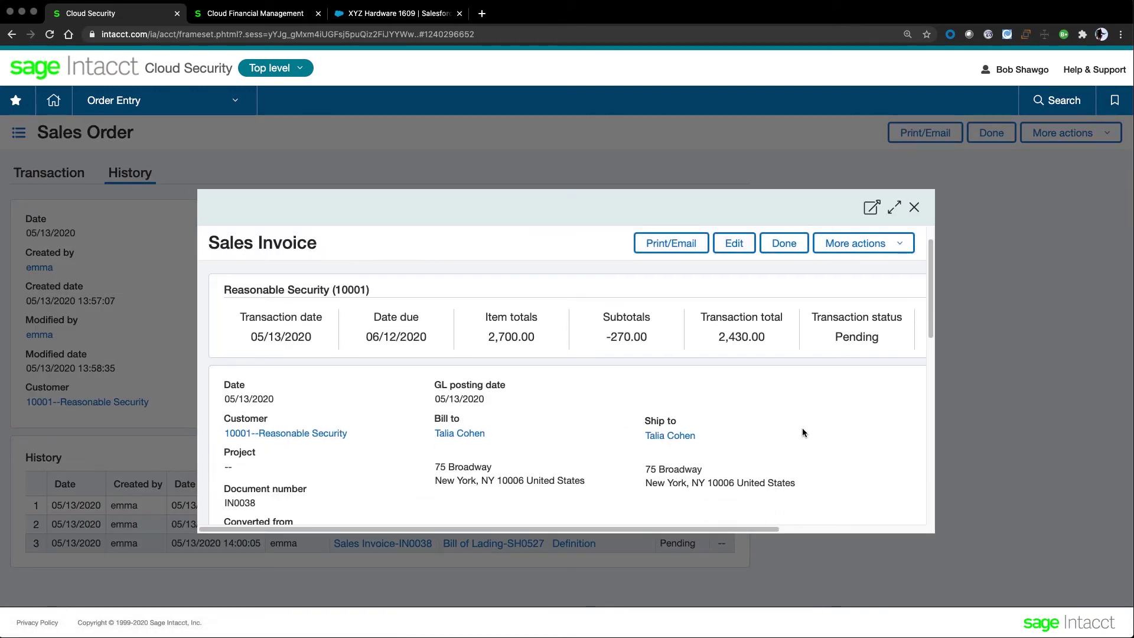
{"action": "scroll", "coordinate": [802, 432], "scroll_direction": "down", "scroll_amount": 10}
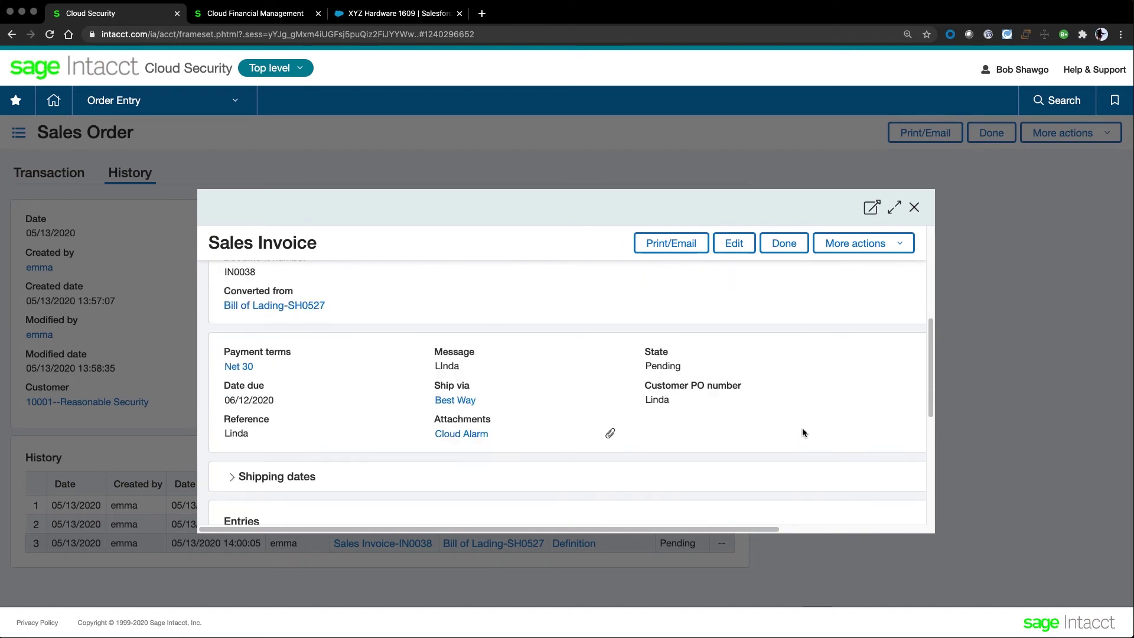
{"action": "scroll", "coordinate": [802, 432], "scroll_direction": "down", "scroll_amount": 3}
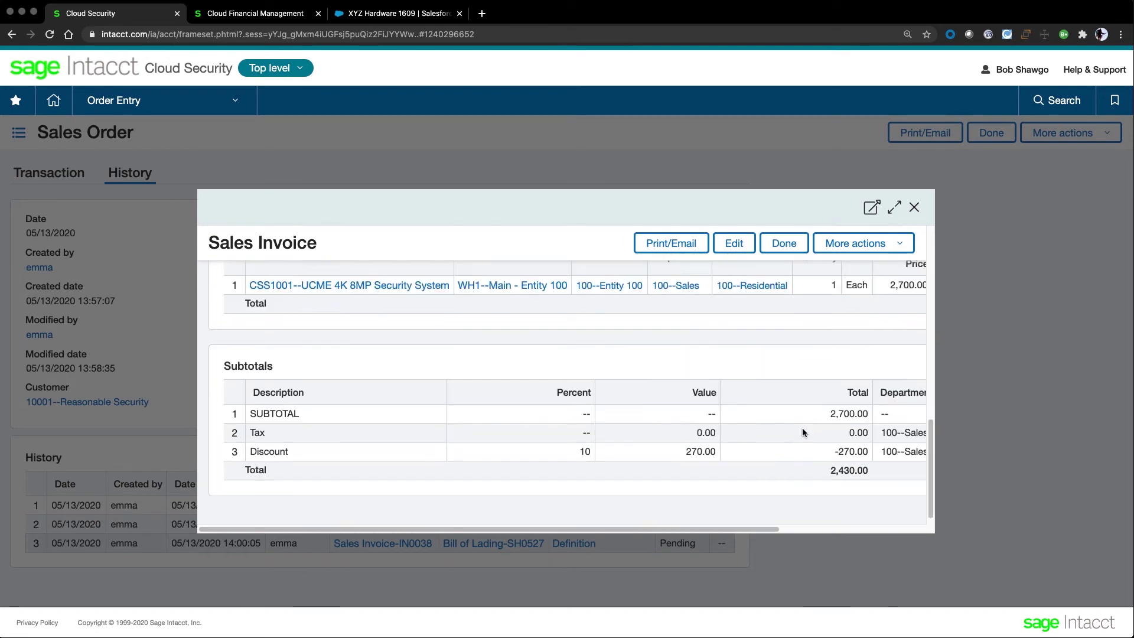
{"action": "scroll", "coordinate": [802, 432], "scroll_direction": "up", "scroll_amount": 2}
{"action": "scroll", "coordinate": [802, 432], "scroll_direction": "up", "scroll_amount": 15}
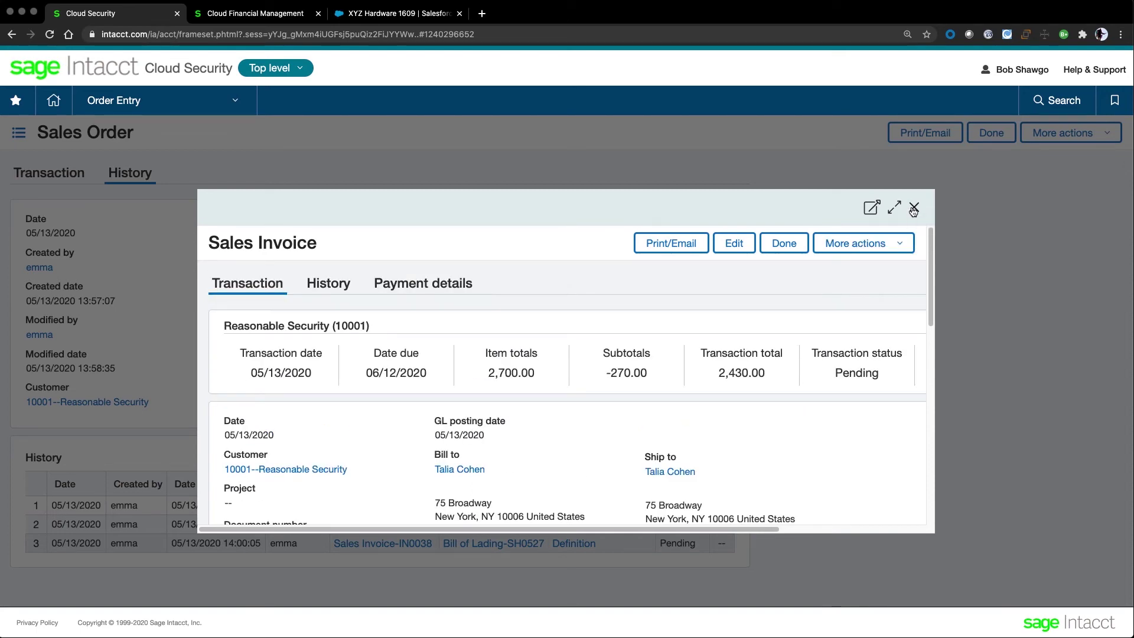
{"action": "left_click", "coordinate": [913, 209]}
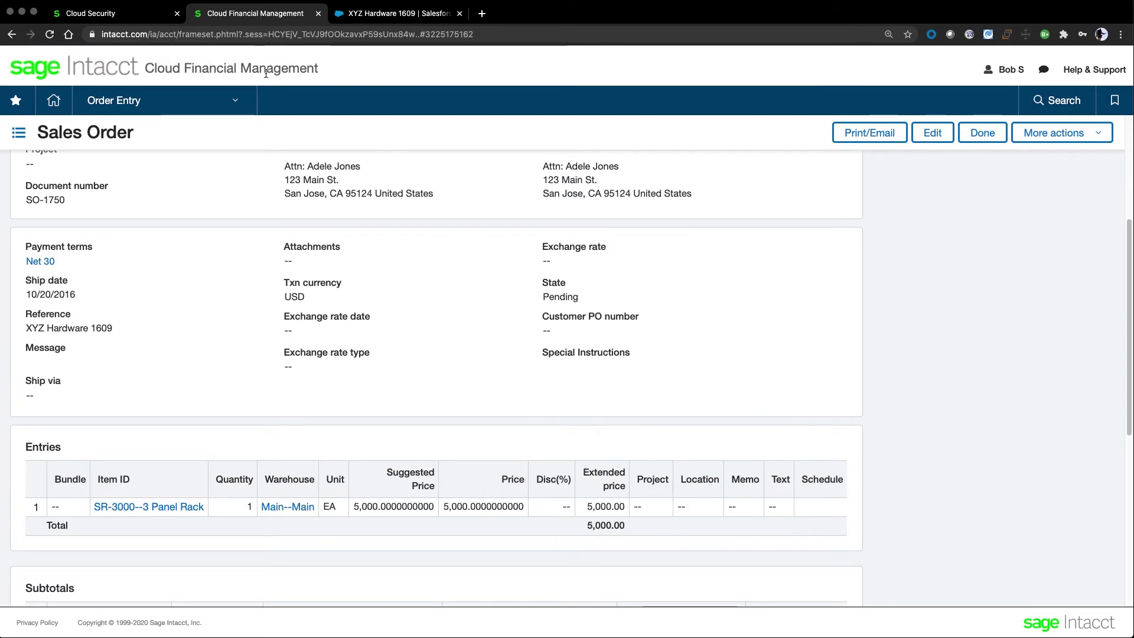
- Switch to the Salesforce opportunity XYZ Hardware 1609, showing $5,000.00 and linked sales order SO-1750
{"action": "left_click", "coordinate": [381, 23]}
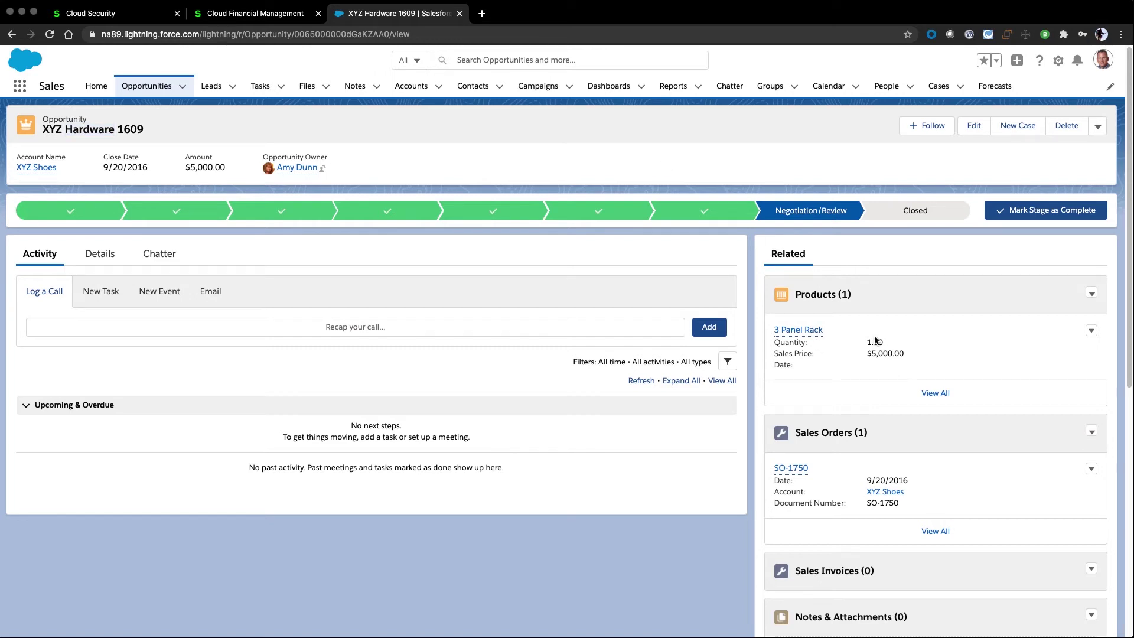
- Look over the opportunity's extra actions, then go back to SO-1750 in Sage Intacct and show the Order Entry options
{"action": "left_click", "coordinate": [1098, 128]}
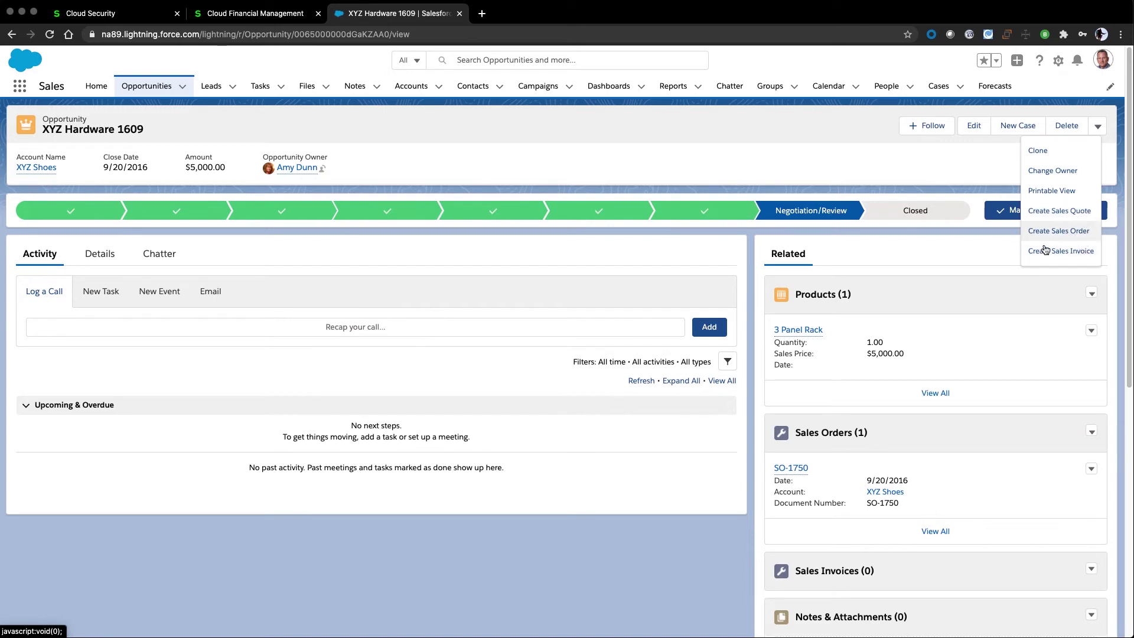
{"action": "left_click", "coordinate": [827, 166]}
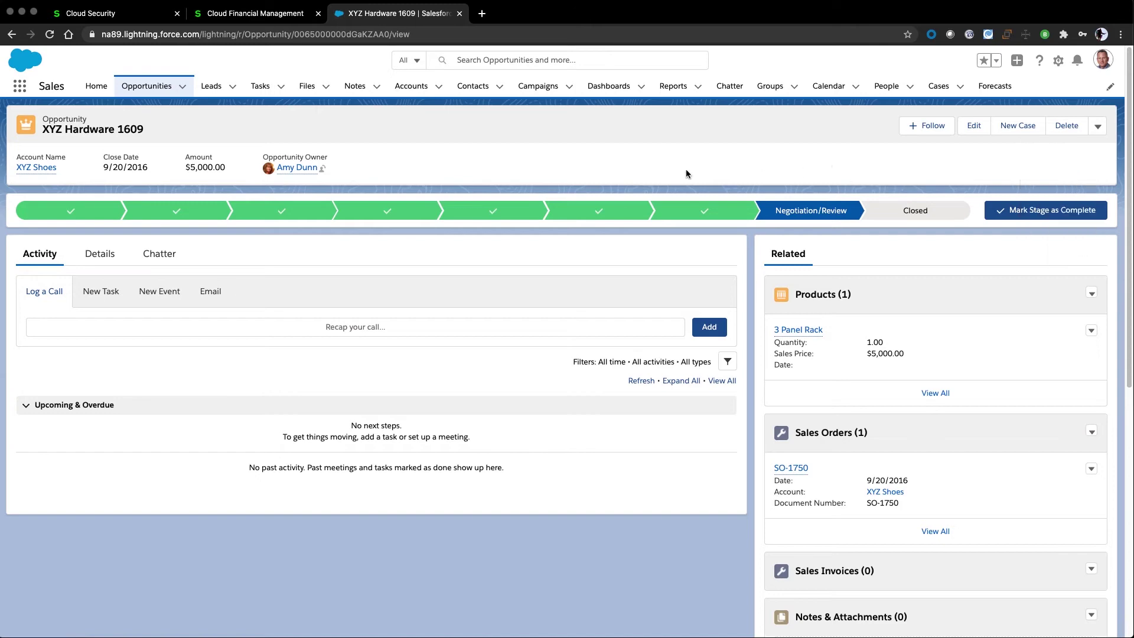
{"action": "left_click", "coordinate": [267, 14]}
{"action": "left_click", "coordinate": [234, 98]}
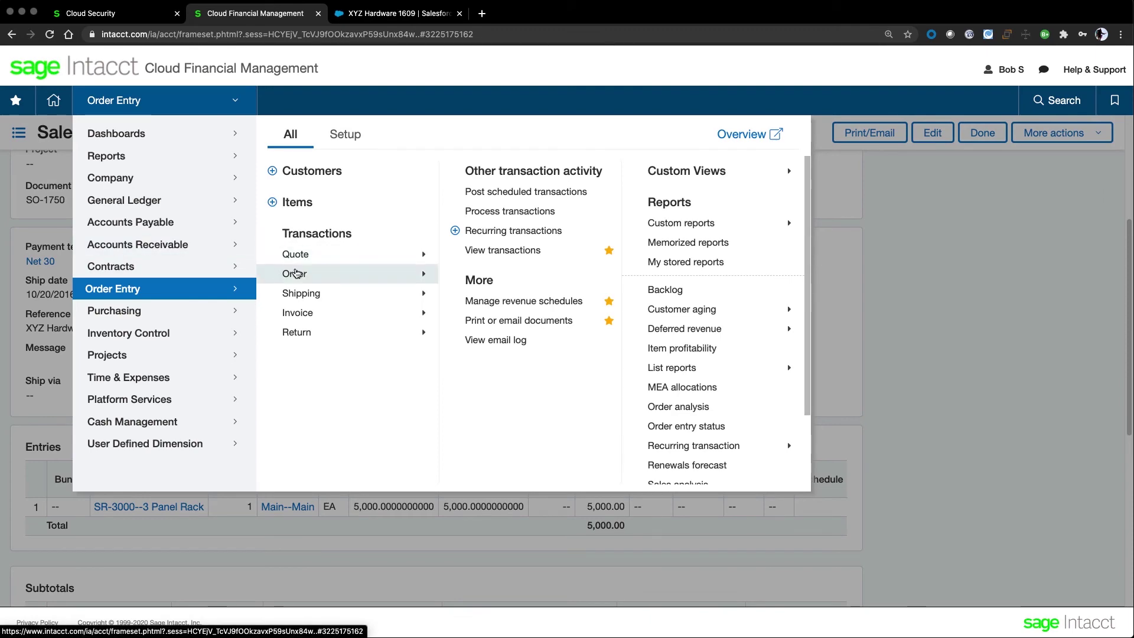
- Reopen SO-1750 from the Sales Order list and scroll through its pending 5,000.00 order
{"action": "mouse_move", "coordinate": [298, 278]}
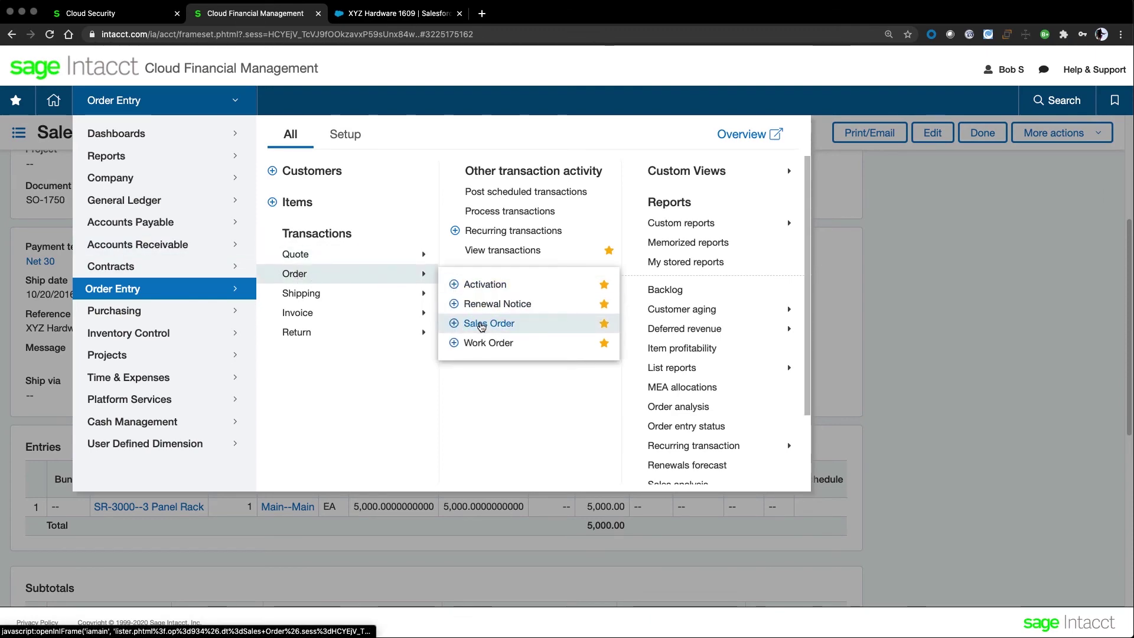
{"action": "left_click", "coordinate": [480, 323]}
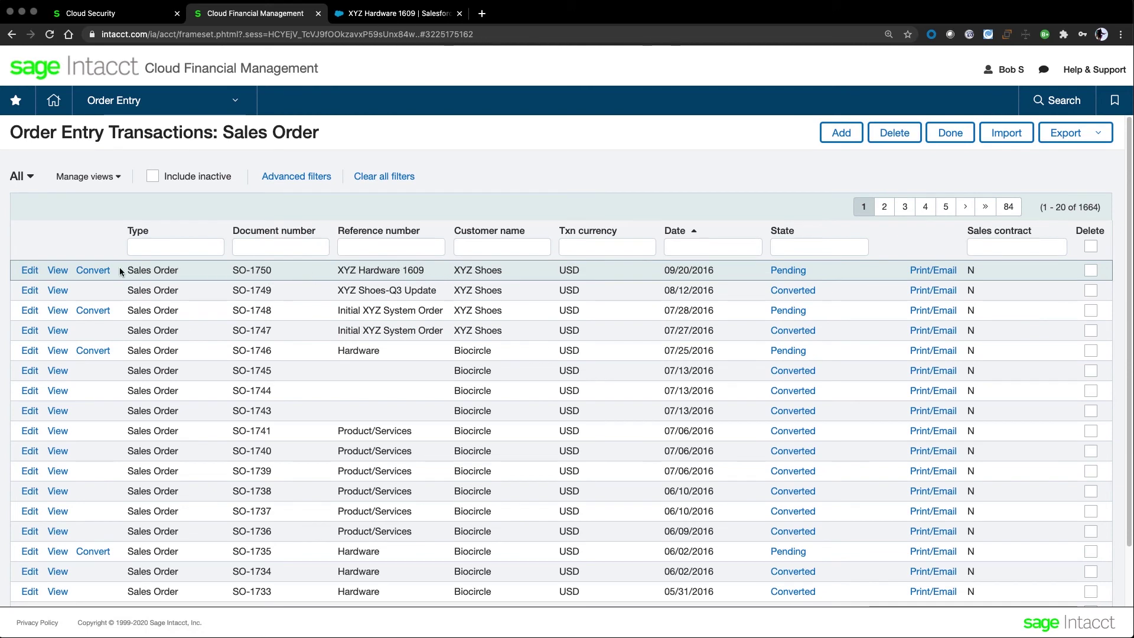
{"action": "left_click", "coordinate": [53, 273]}
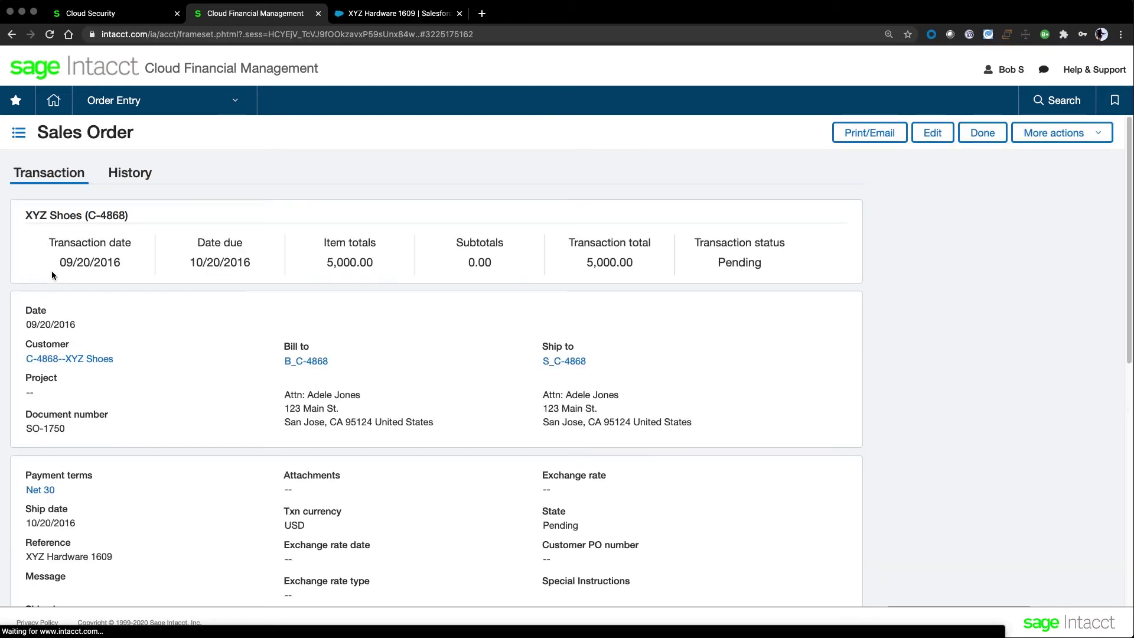
{"action": "scroll", "coordinate": [239, 413], "scroll_direction": "down", "scroll_amount": 5}
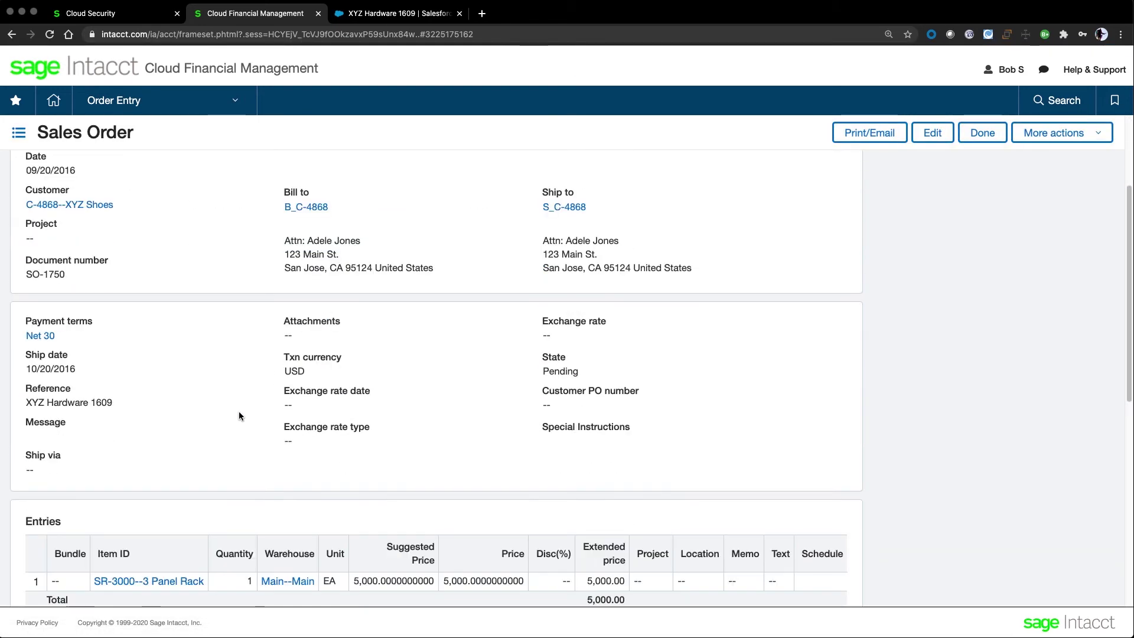
{"action": "scroll", "coordinate": [239, 416], "scroll_direction": "up", "scroll_amount": 5}
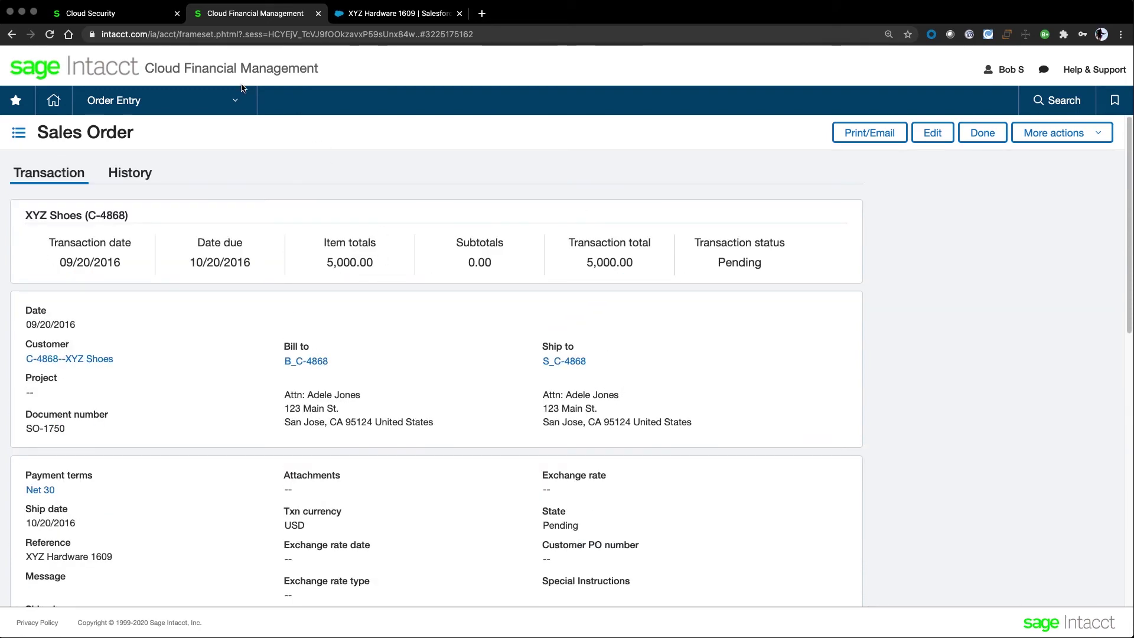
- On the Cloud Security sales order SO0630, expand the entry line details under Transaction
{"action": "left_click", "coordinate": [129, 21]}
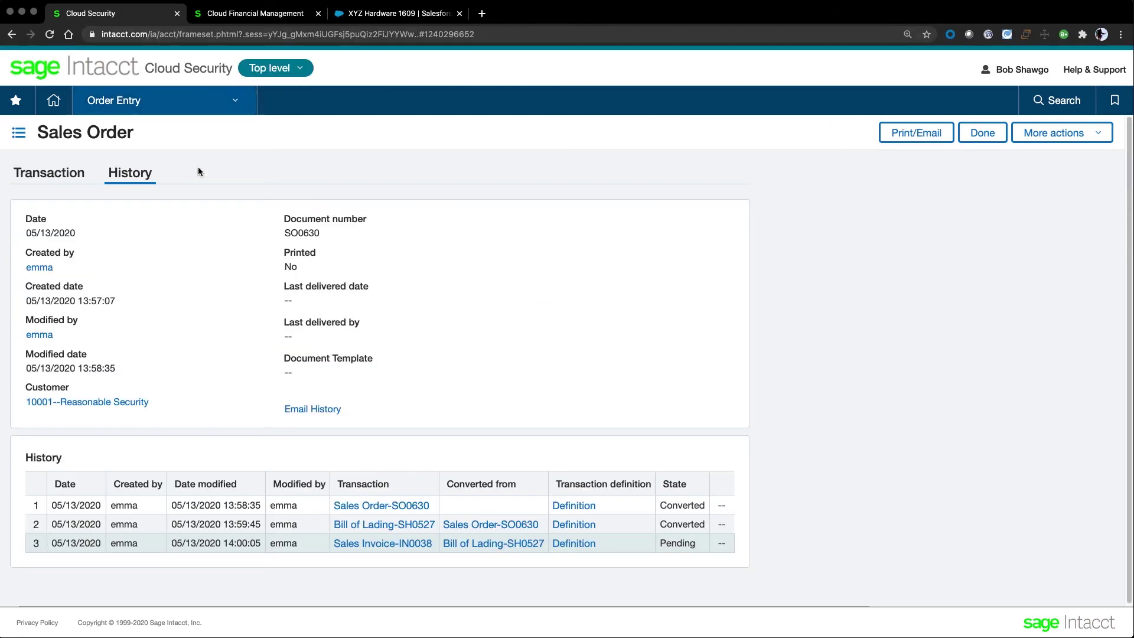
{"action": "left_click", "coordinate": [67, 176]}
{"action": "scroll", "coordinate": [207, 437], "scroll_direction": "down", "scroll_amount": 3}
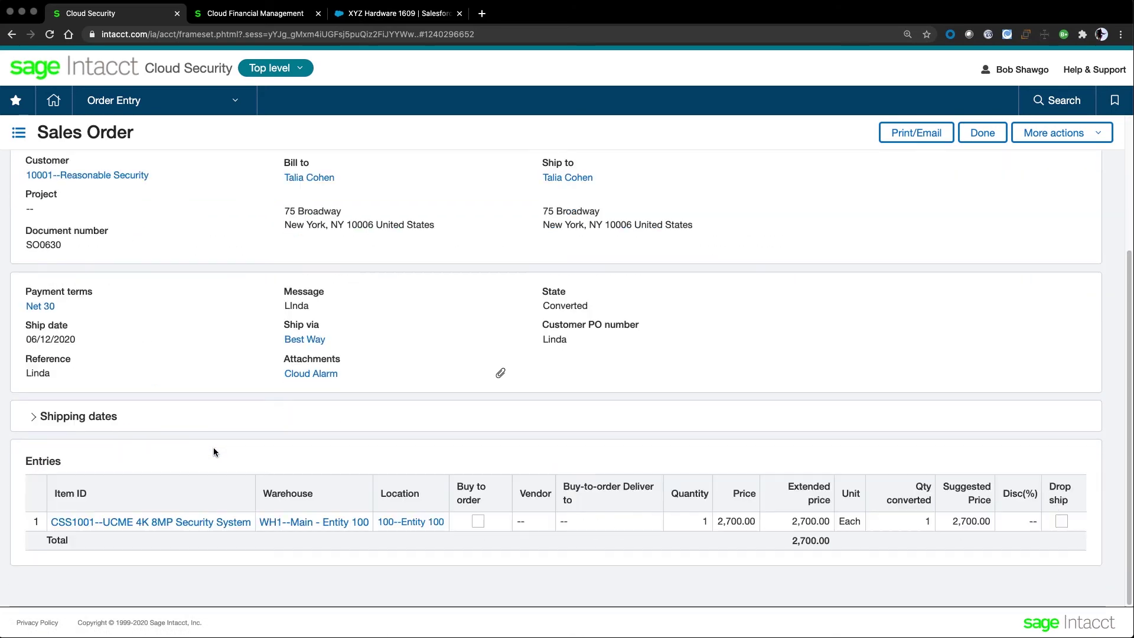
{"action": "left_click", "coordinate": [558, 540]}
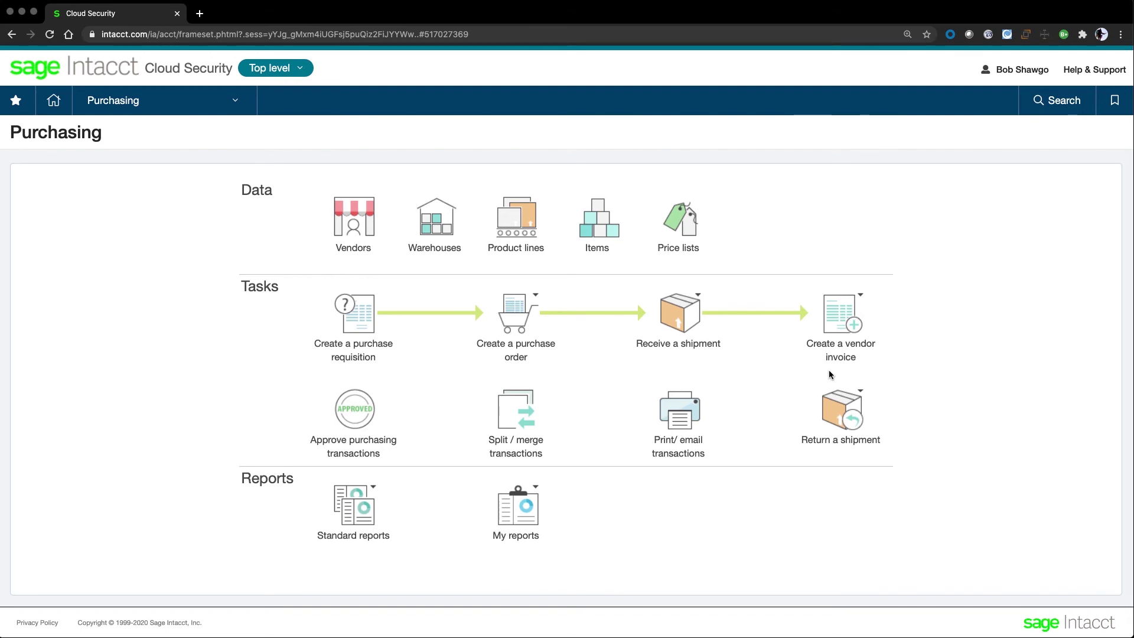
- Show the purchase order types: Purchase Order and Purchase Order-Inventory
{"action": "left_click", "coordinate": [519, 320]}
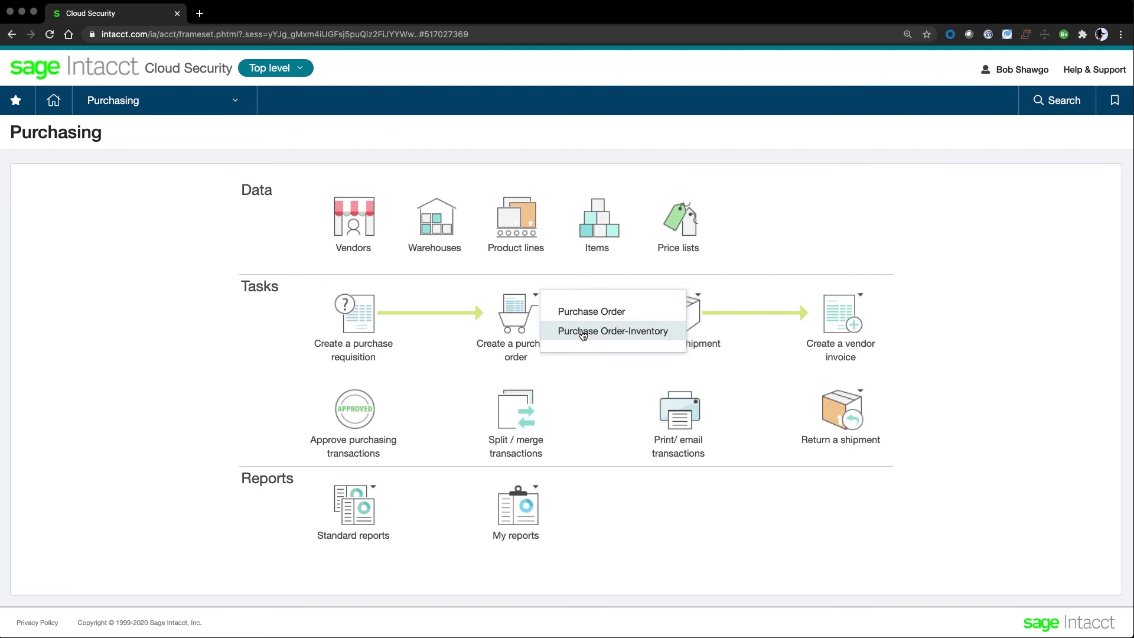
- Start a Purchase Order-Inventory for vendor 20011--Security Supply Depot
{"action": "left_click", "coordinate": [582, 332]}
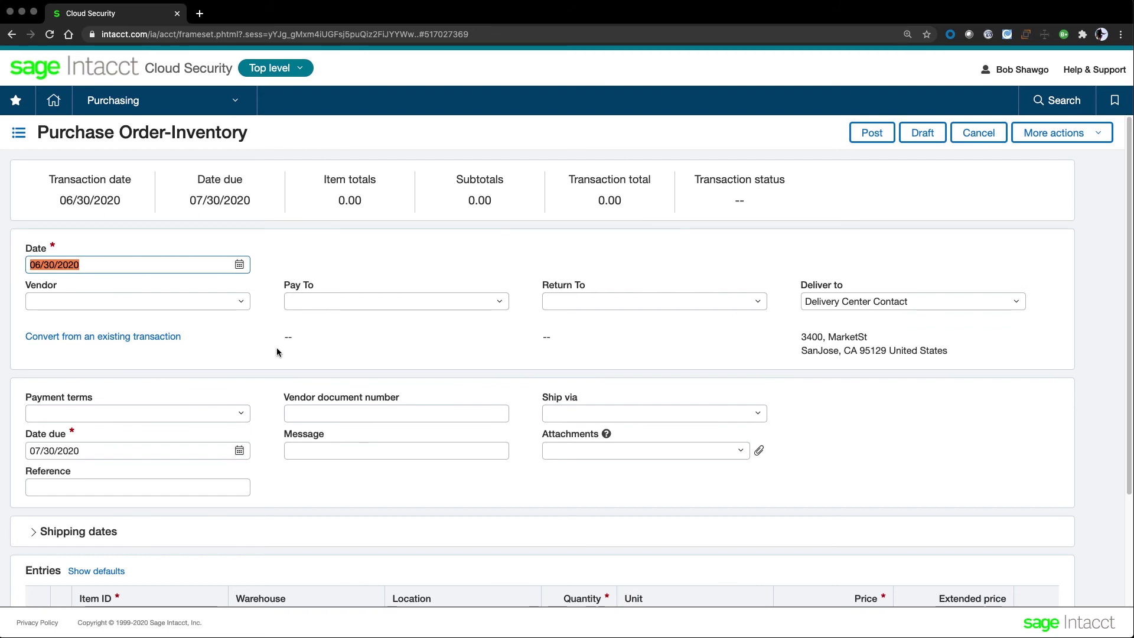
{"action": "left_click", "coordinate": [241, 302]}
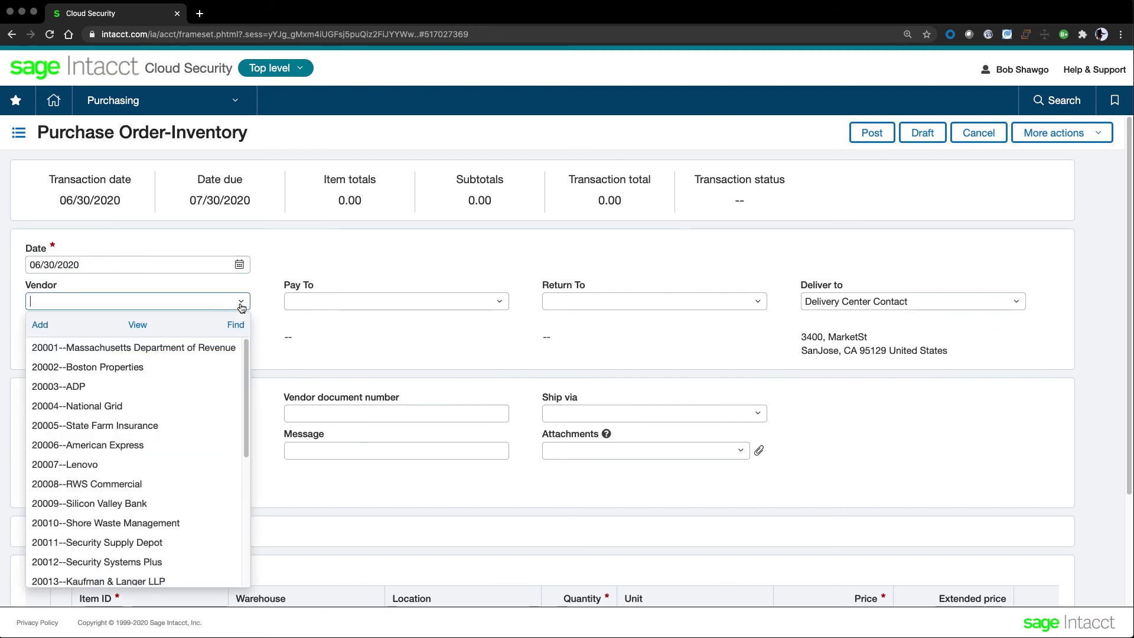
{"action": "left_click", "coordinate": [148, 547]}
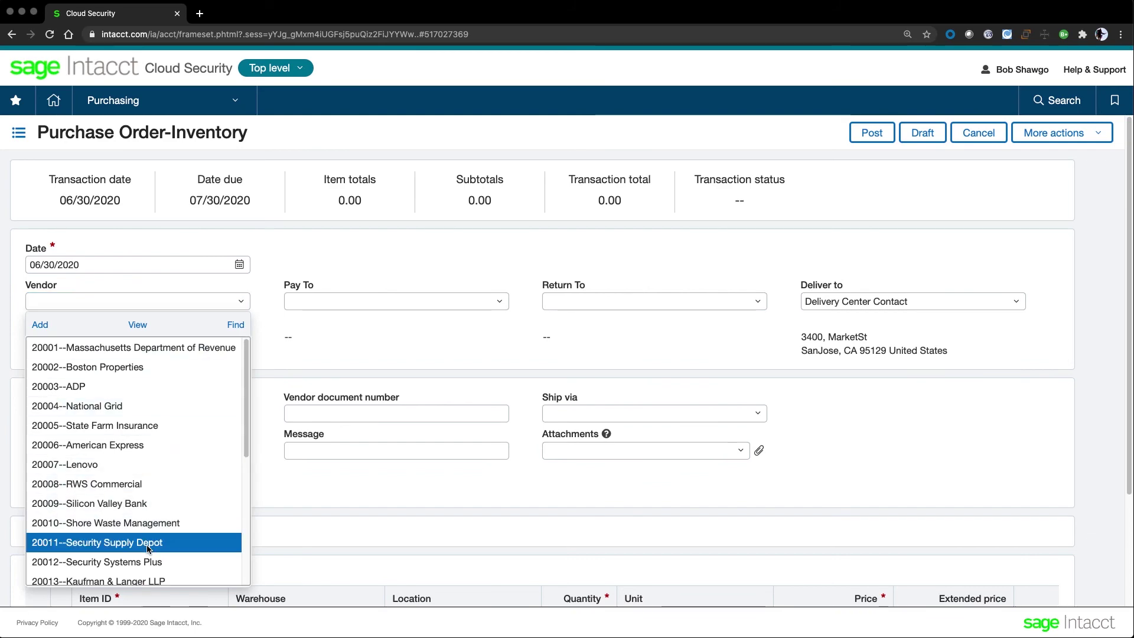
{"action": "left_click", "coordinate": [148, 546]}
{"action": "scroll", "coordinate": [322, 432], "scroll_direction": "down", "scroll_amount": 3}
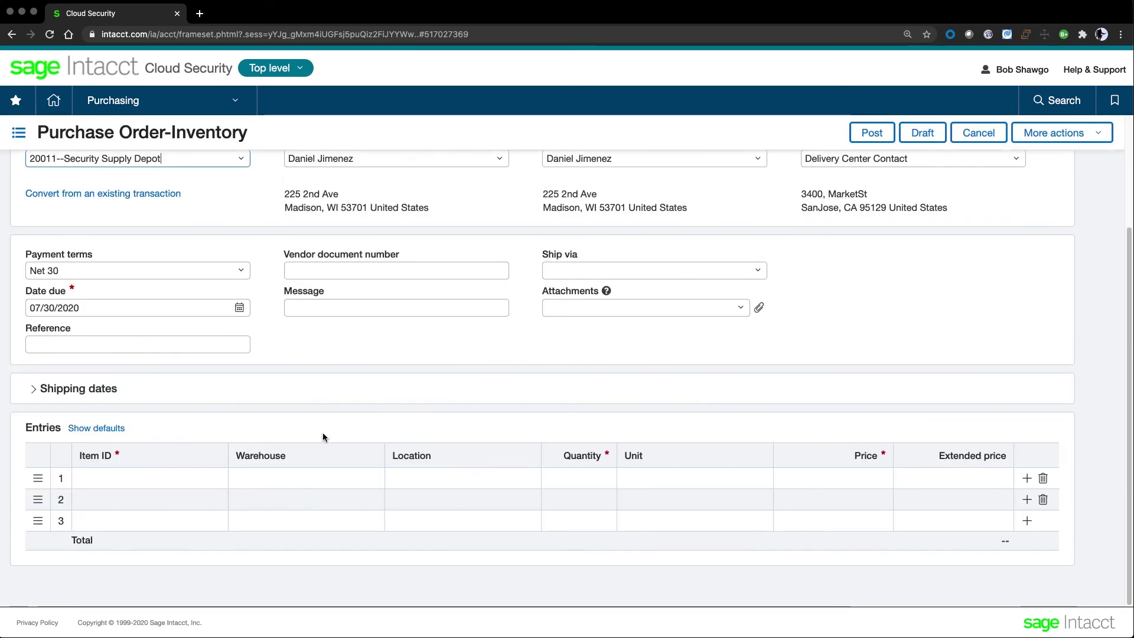
- Add line 1: 10 CSS1005 1stDefense HD Cameras at 50.00, totalling 500.00
{"action": "left_click", "coordinate": [201, 480]}
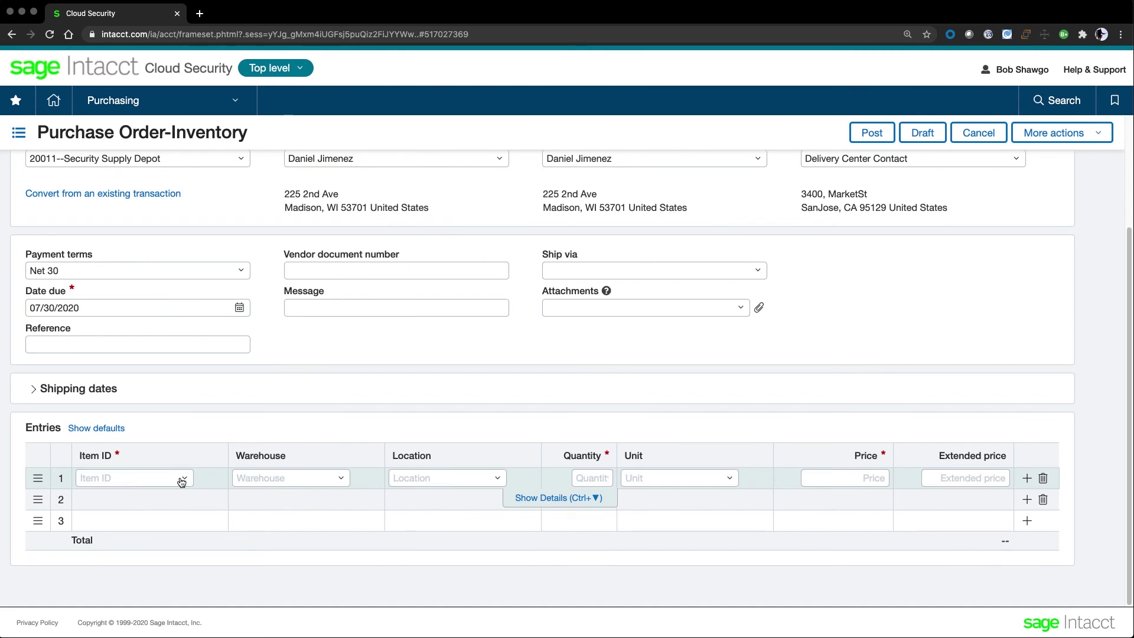
{"action": "left_click", "coordinate": [182, 479]}
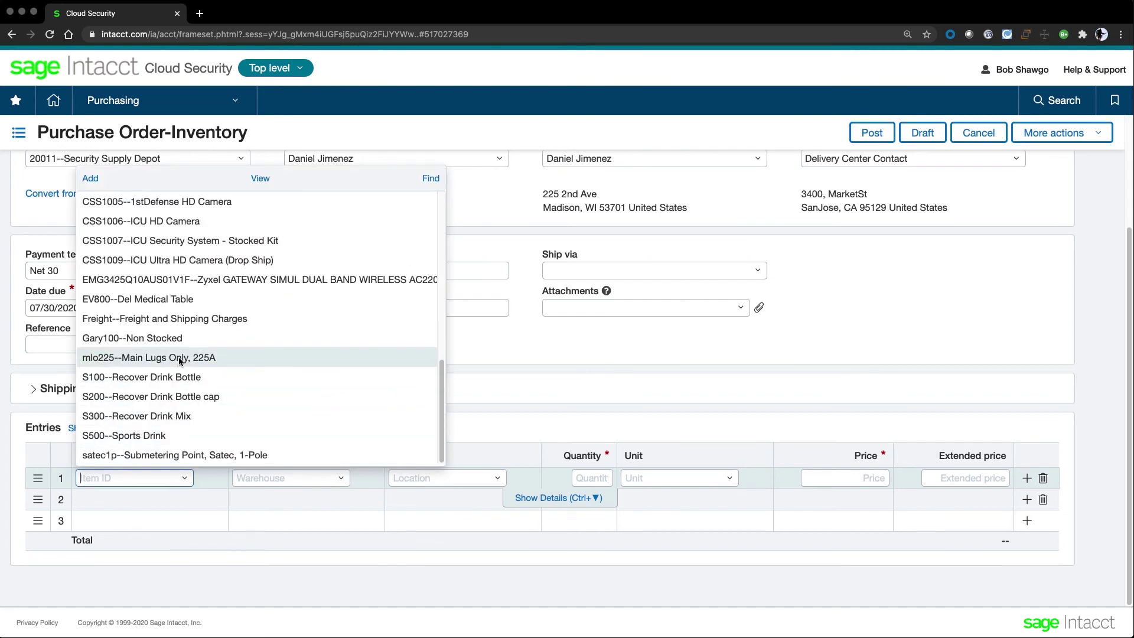
{"action": "left_click", "coordinate": [165, 204]}
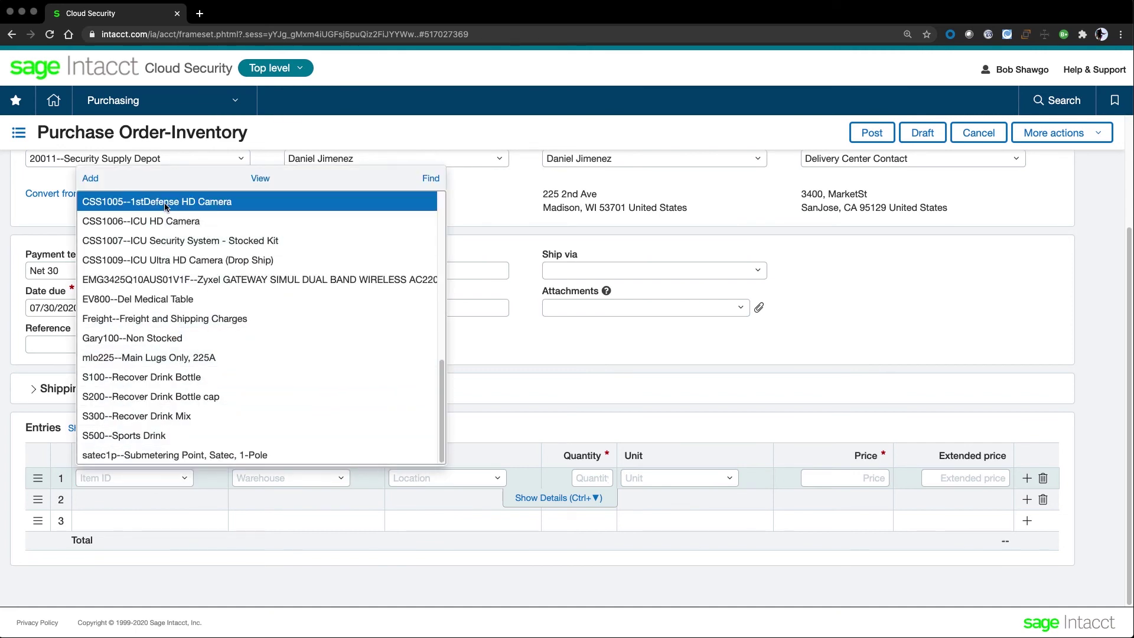
{"action": "left_click", "coordinate": [165, 204]}
{"action": "left_click", "coordinate": [612, 479]}
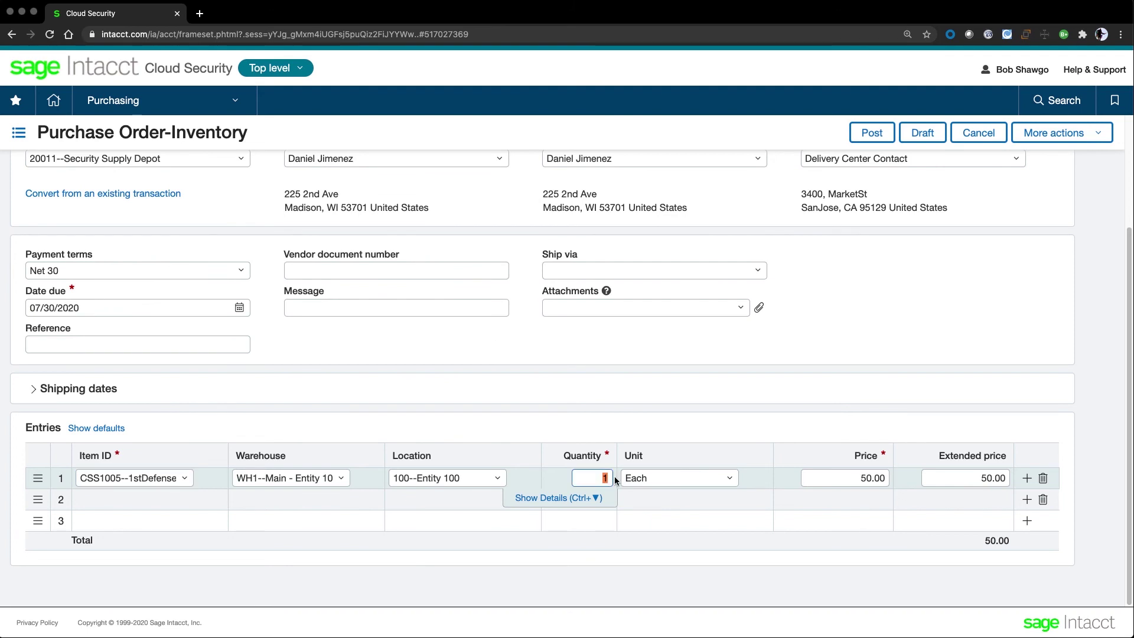
{"action": "type", "text": "10"}
{"action": "key", "text": "Tab"}
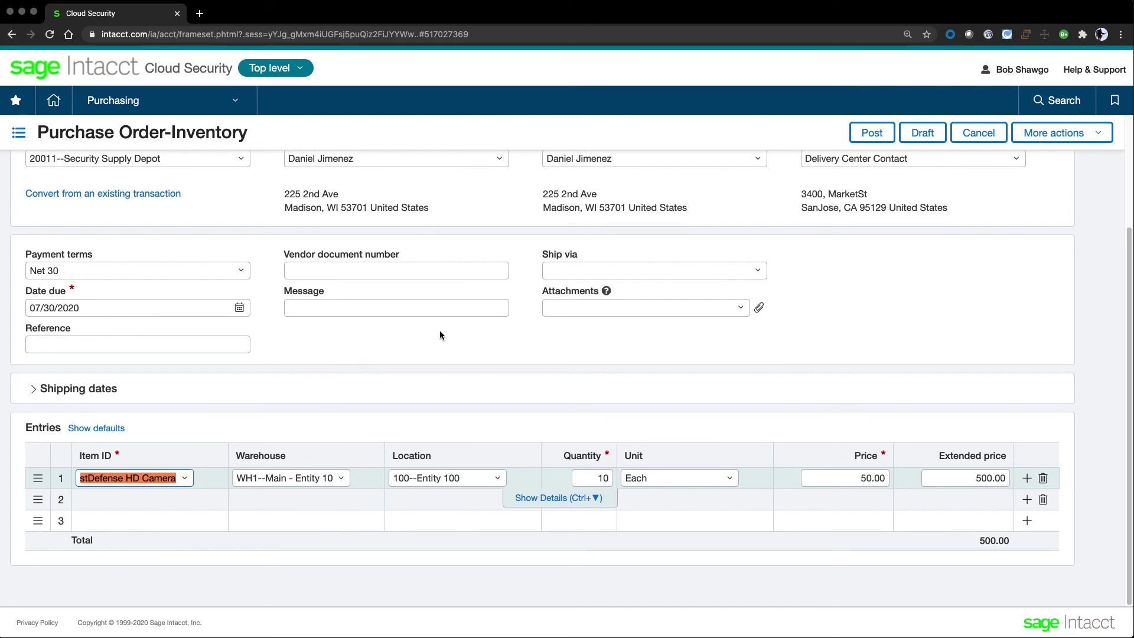
{"action": "scroll", "coordinate": [439, 335], "scroll_direction": "up", "scroll_amount": 3}
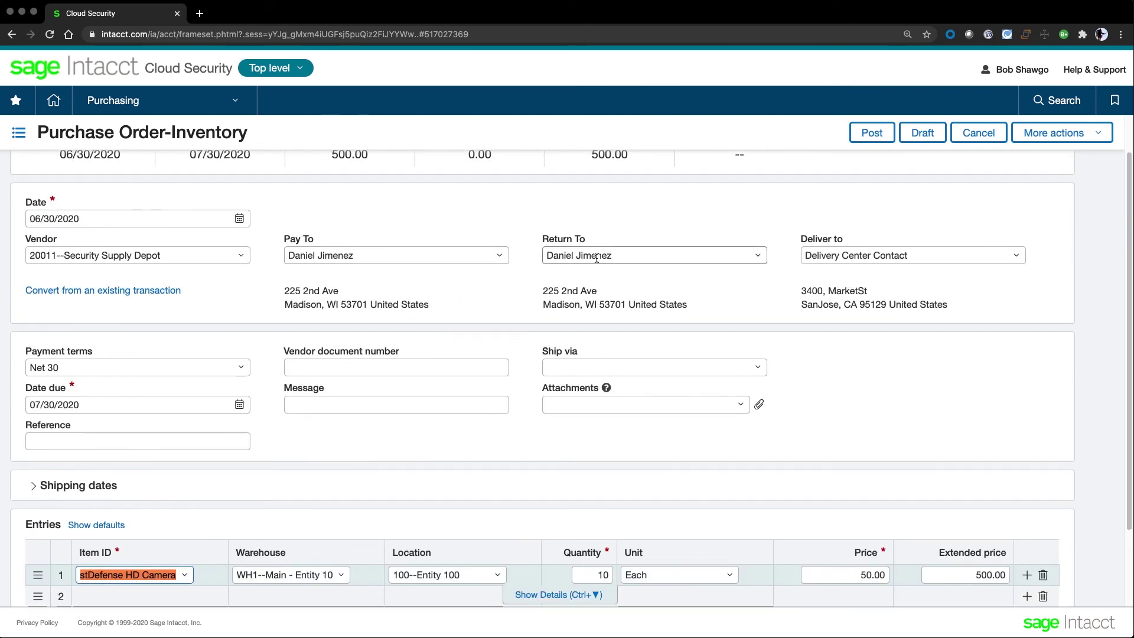
{"action": "scroll", "coordinate": [516, 282], "scroll_direction": "up", "scroll_amount": 2}
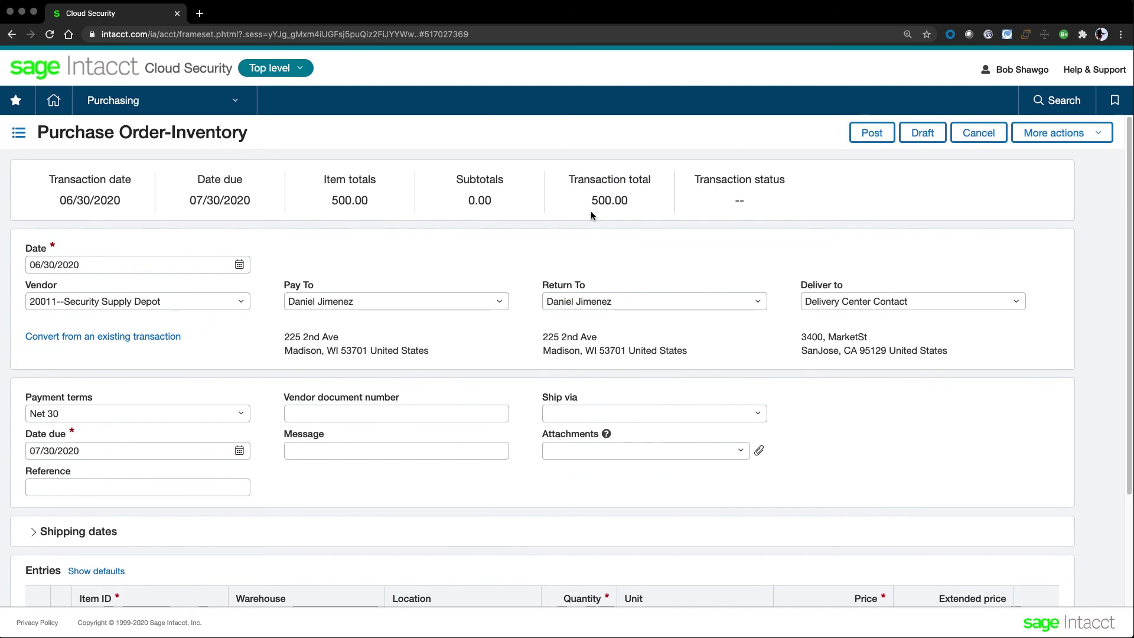
- Post the purchase order as PO0087 and convert it to a PO Receiver-Inventory
{"action": "left_click", "coordinate": [872, 133]}
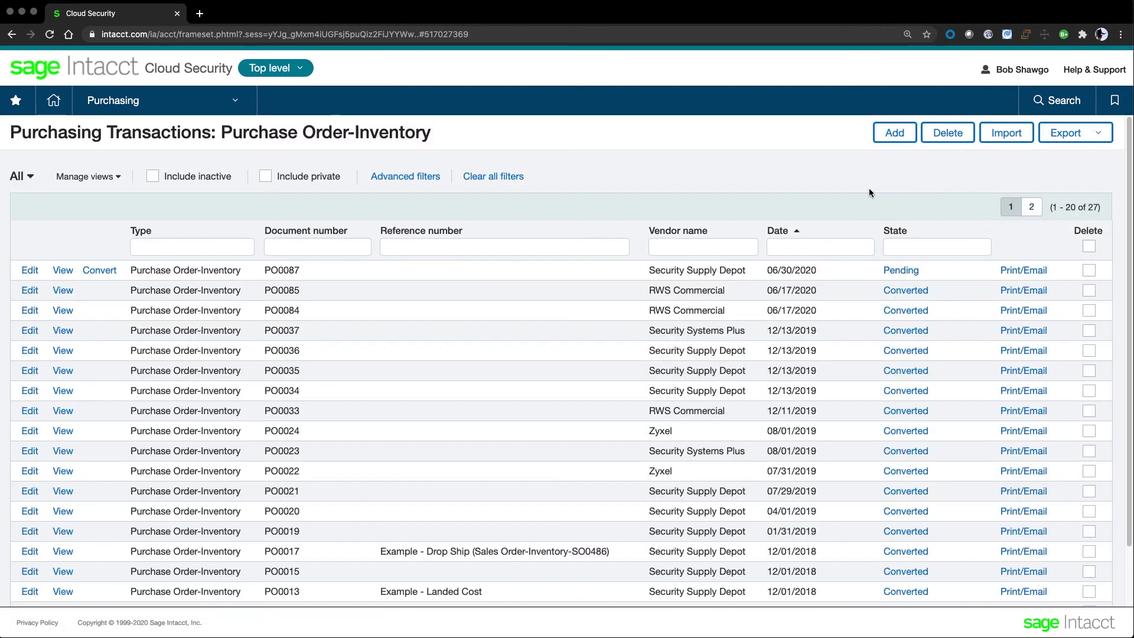
{"action": "left_click", "coordinate": [109, 271]}
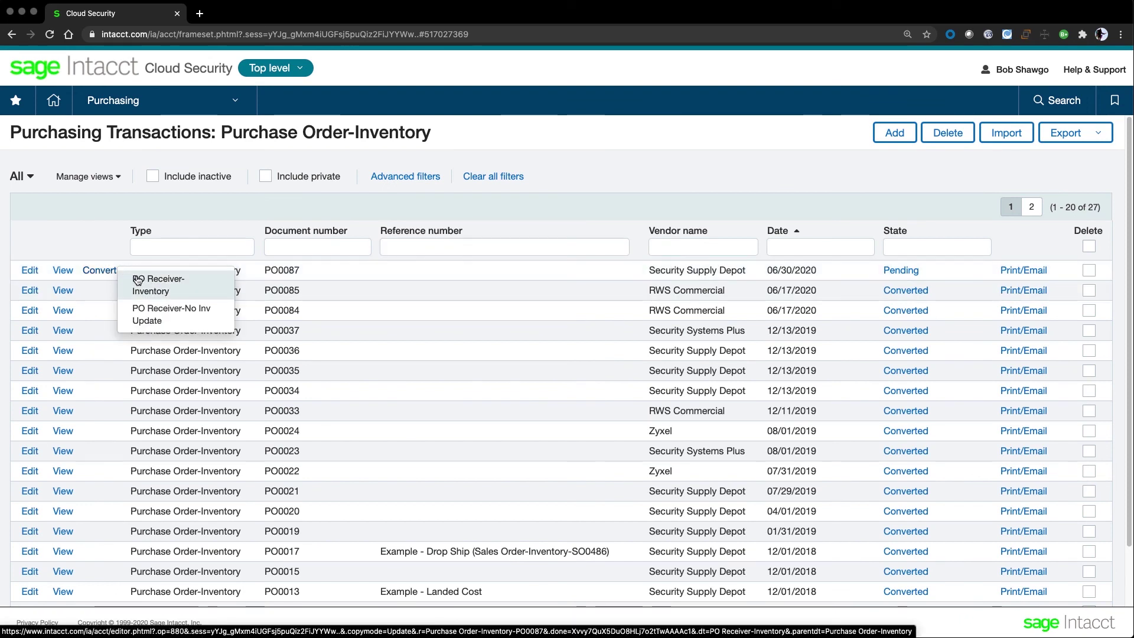
{"action": "left_click", "coordinate": [153, 284]}
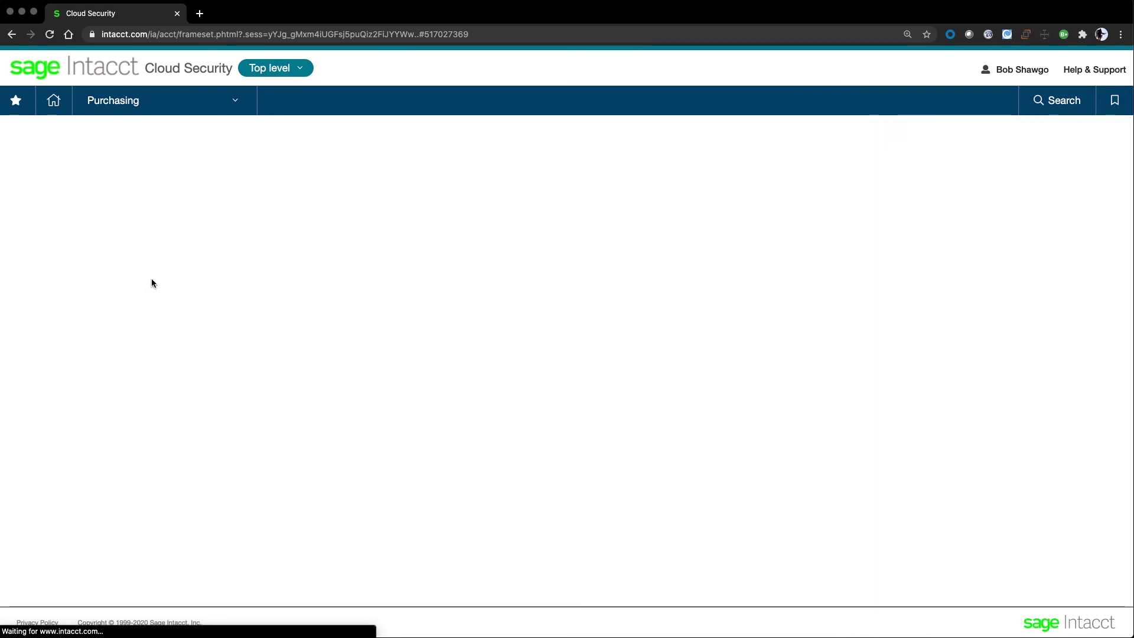
- Change the received quantity from 10 to 8, bringing the total to 400.00
{"action": "scroll", "coordinate": [531, 472], "scroll_direction": "down", "scroll_amount": 3}
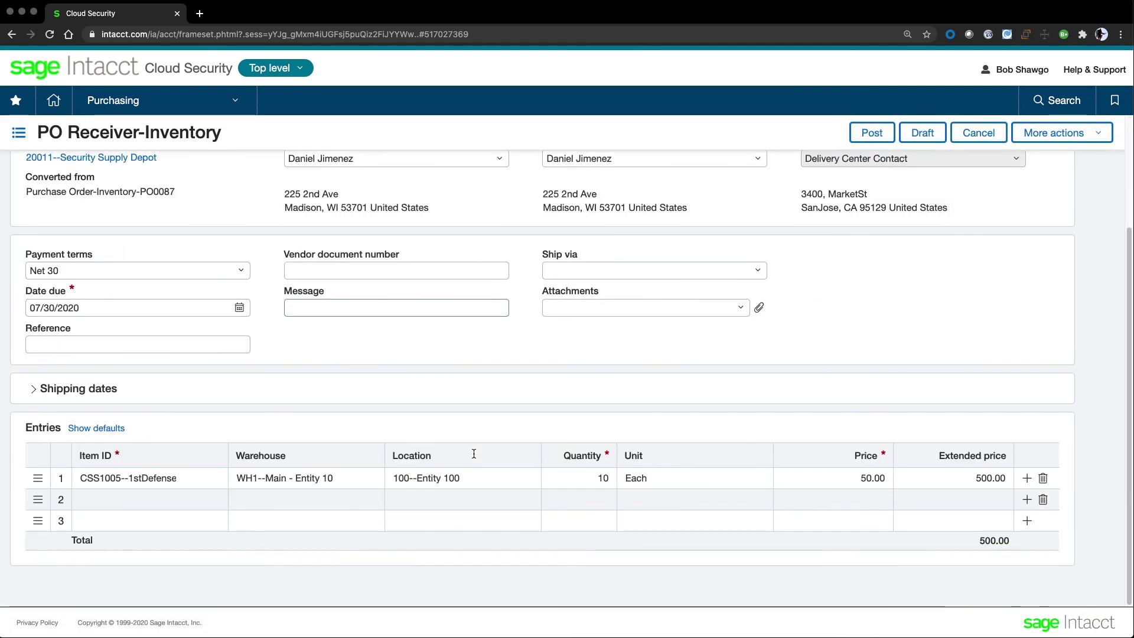
{"action": "left_click", "coordinate": [612, 479]}
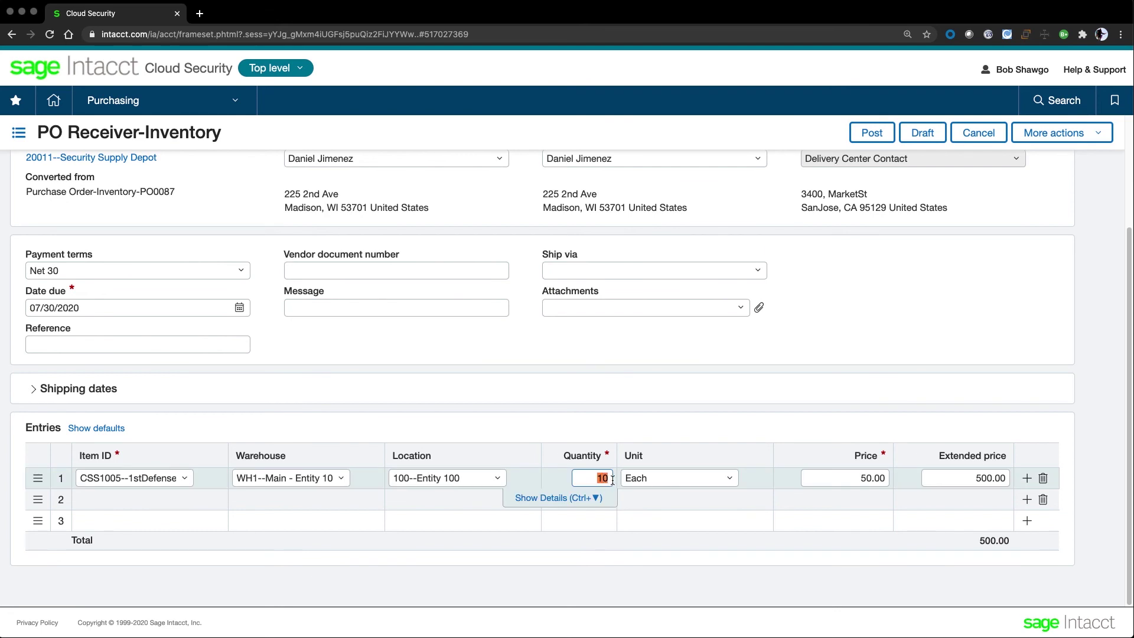
{"action": "type", "text": "8"}
{"action": "left_click", "coordinate": [724, 427]}
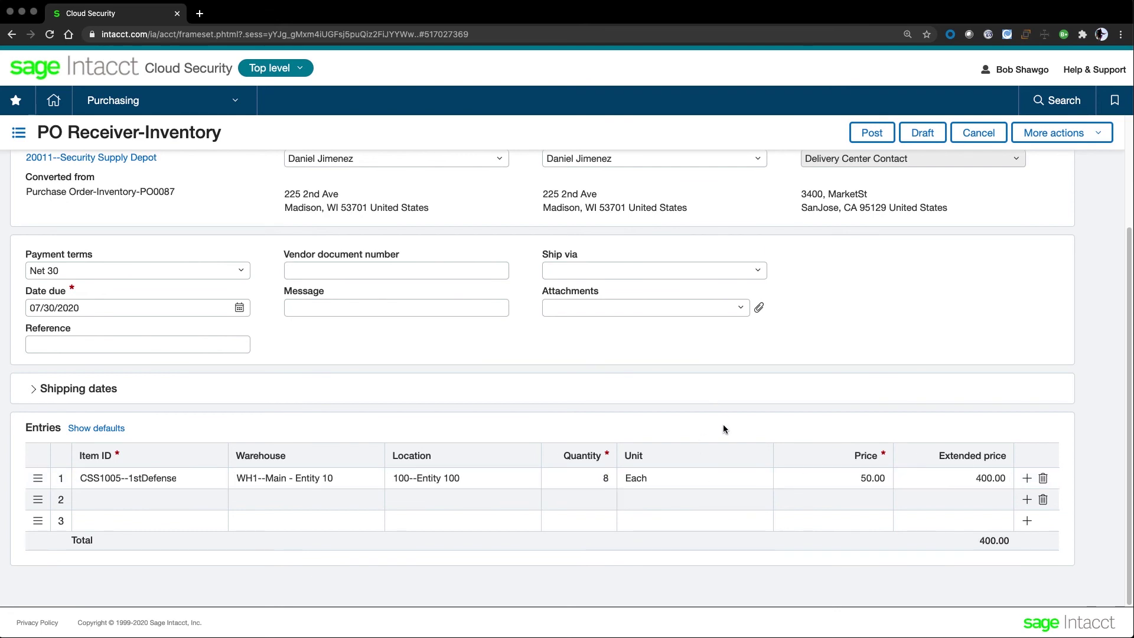
- Post receiver RECV57 and convert it to a Vendor Invoice-Inventory
{"action": "left_click", "coordinate": [873, 133]}
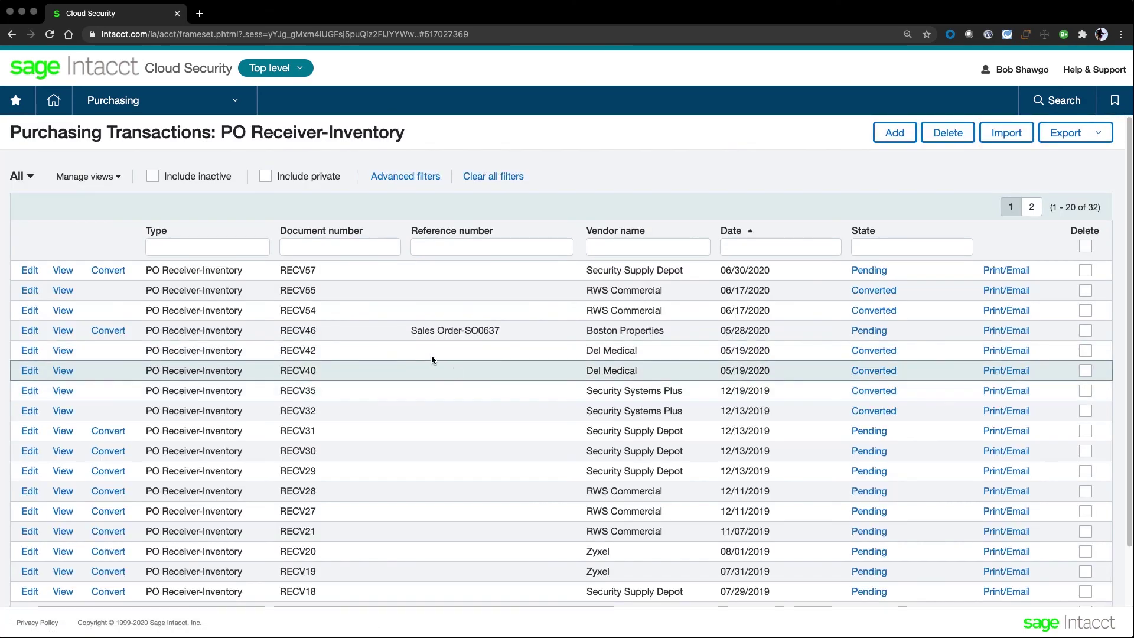
{"action": "mouse_move", "coordinate": [109, 276]}
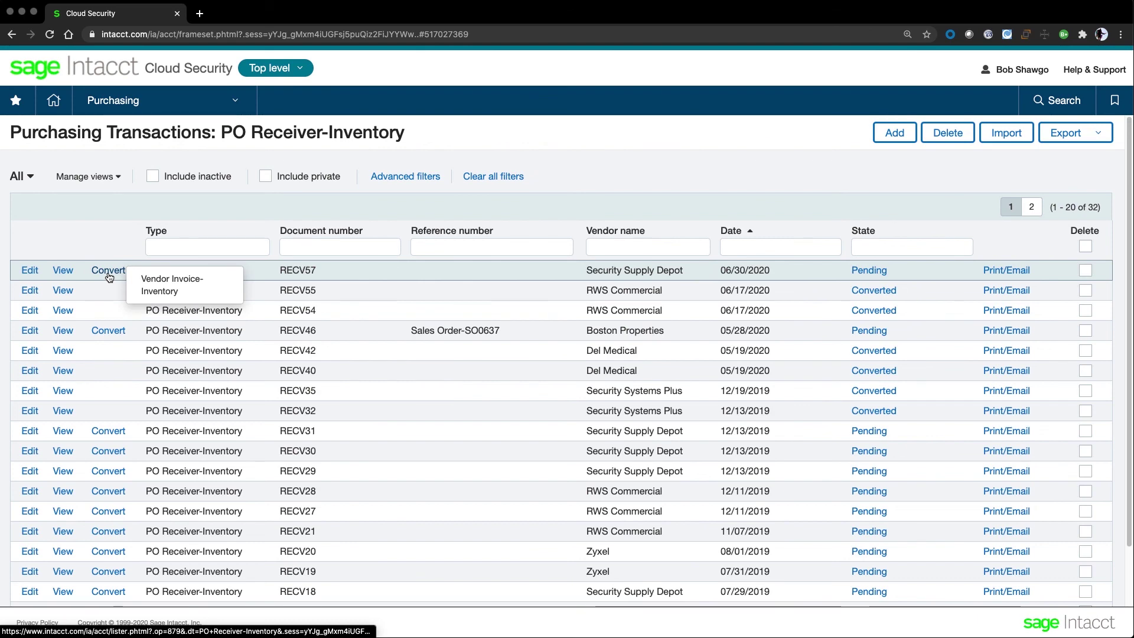
{"action": "left_click", "coordinate": [148, 283]}
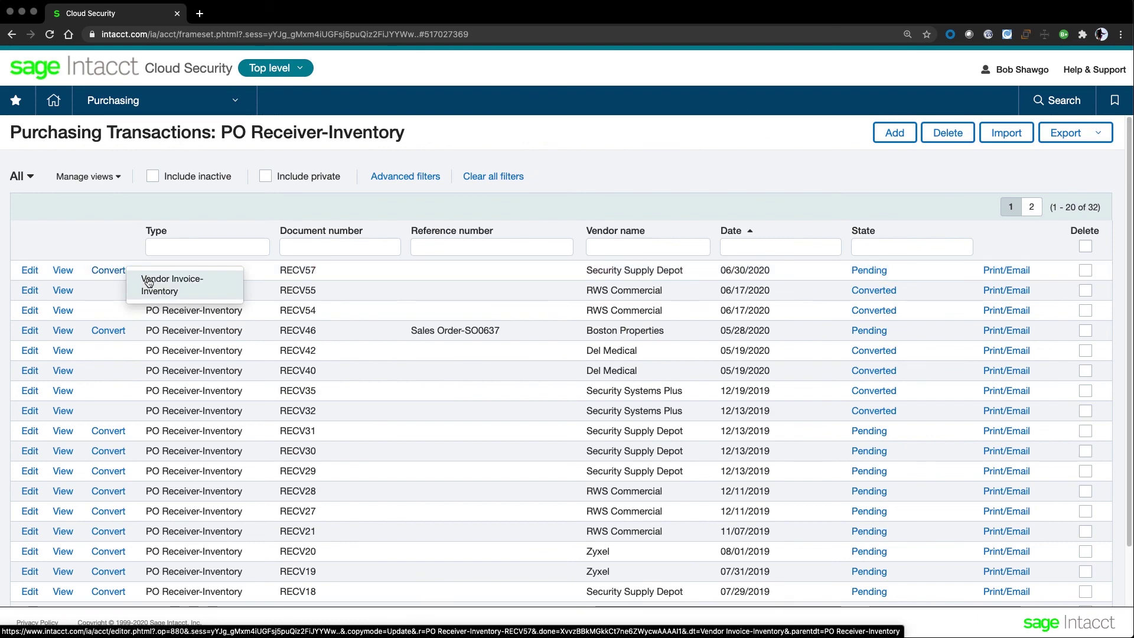
{"action": "left_click", "coordinate": [152, 285]}
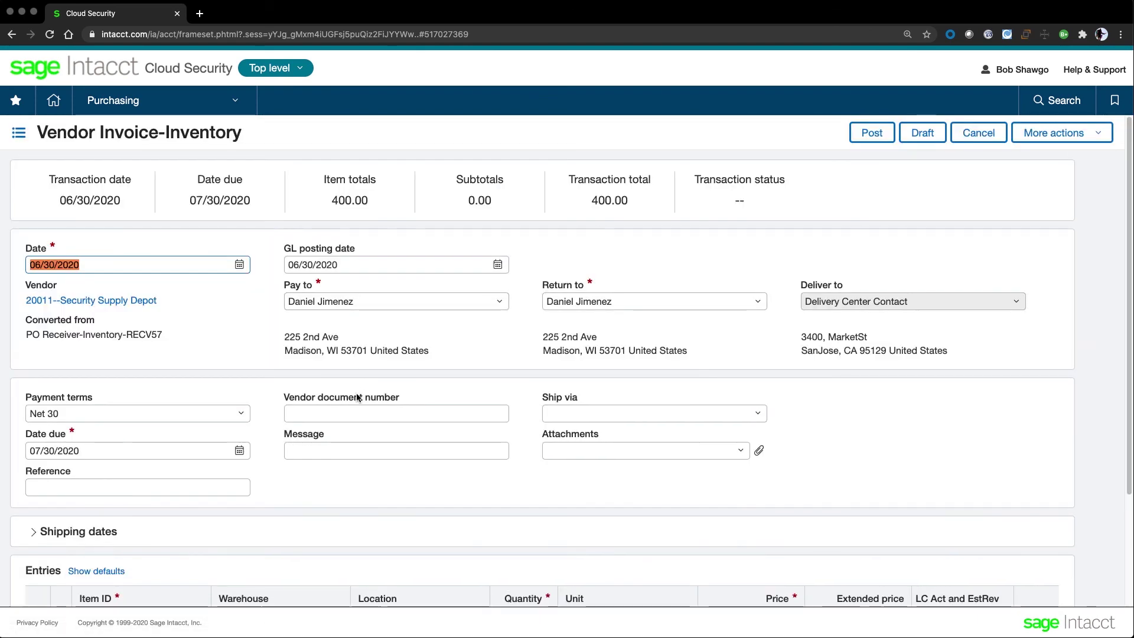
- Enter vendor document number 1111 and post the invoice as VI0106
{"action": "left_click", "coordinate": [357, 412]}
{"action": "type", "text": "111"}
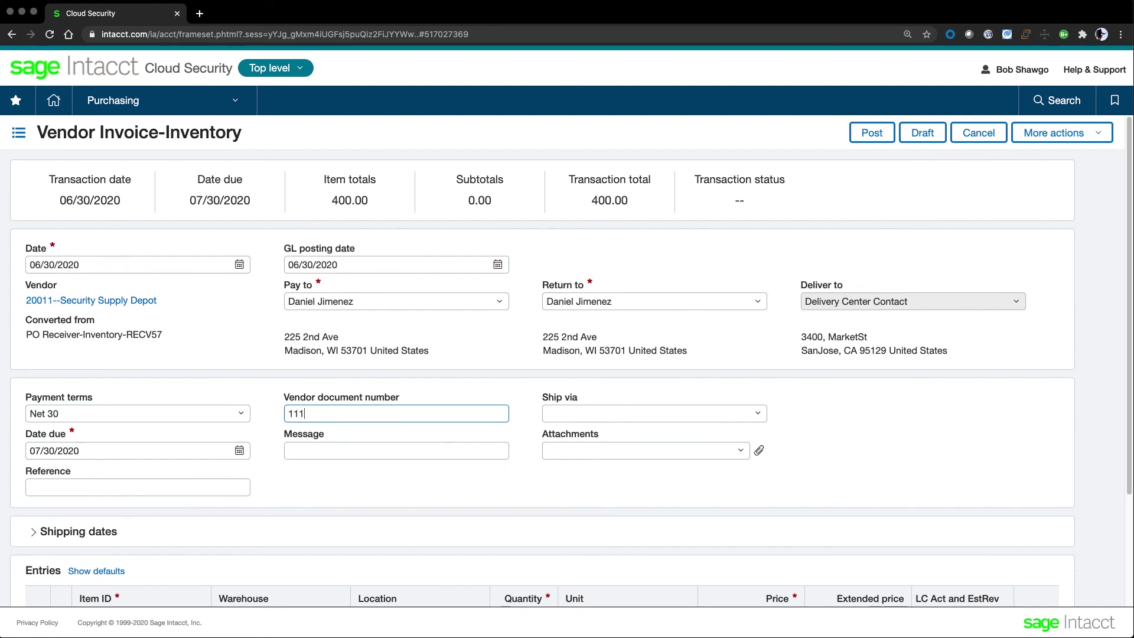
{"action": "type", "text": "1"}
{"action": "left_click", "coordinate": [869, 133]}
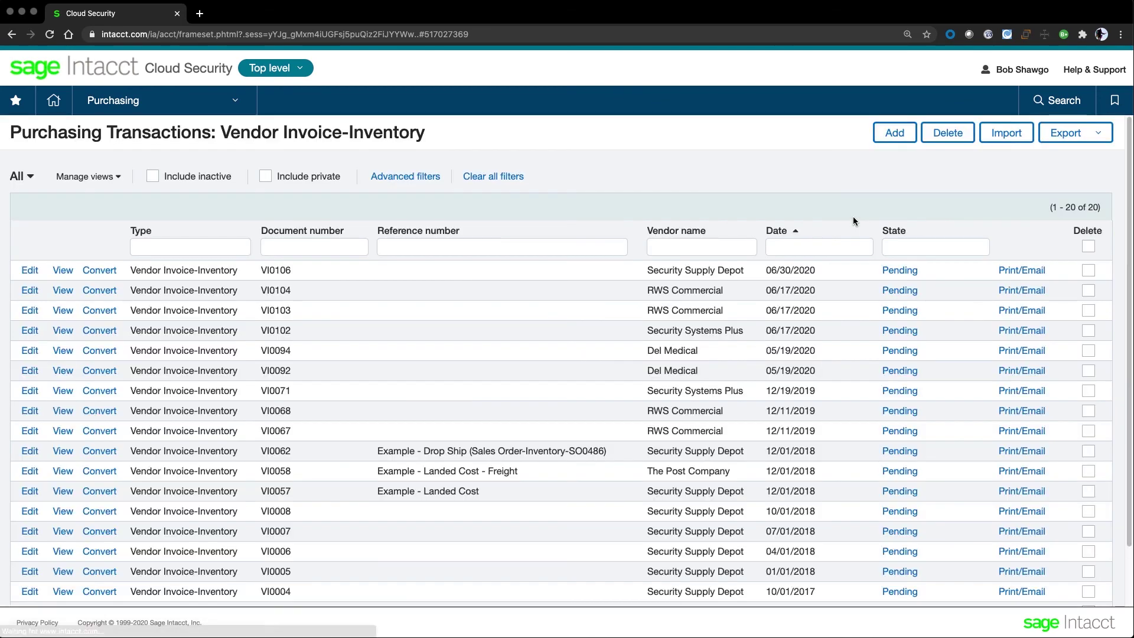
- Open the Accounts Payable bills list and review the 400.00 Security Supply Depot bill
{"action": "left_click", "coordinate": [105, 102]}
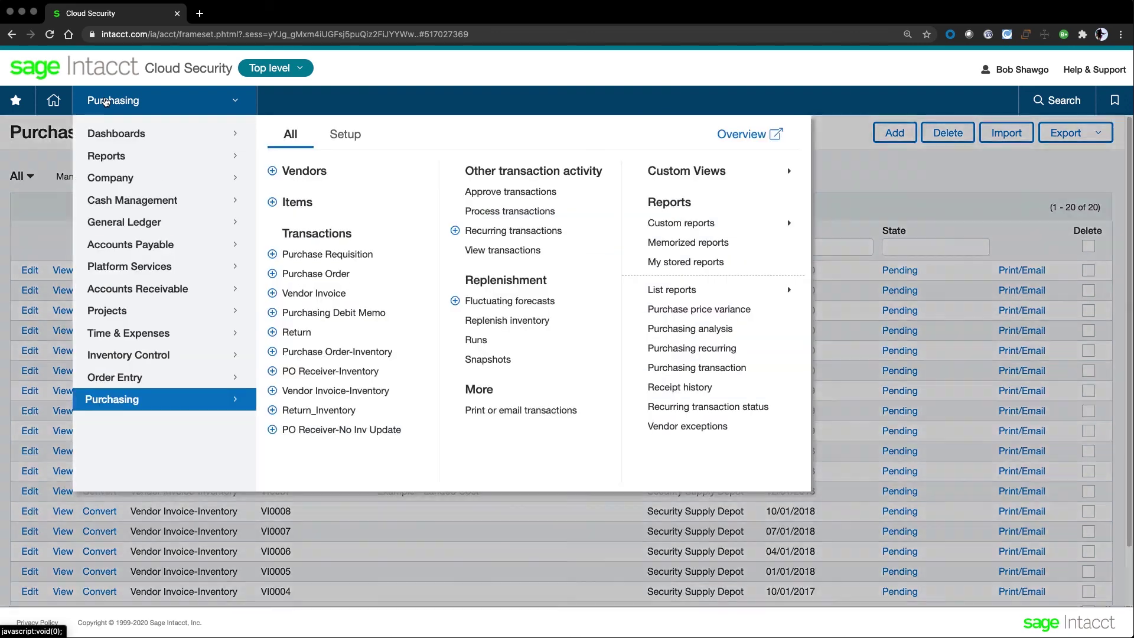
{"action": "mouse_move", "coordinate": [123, 253]}
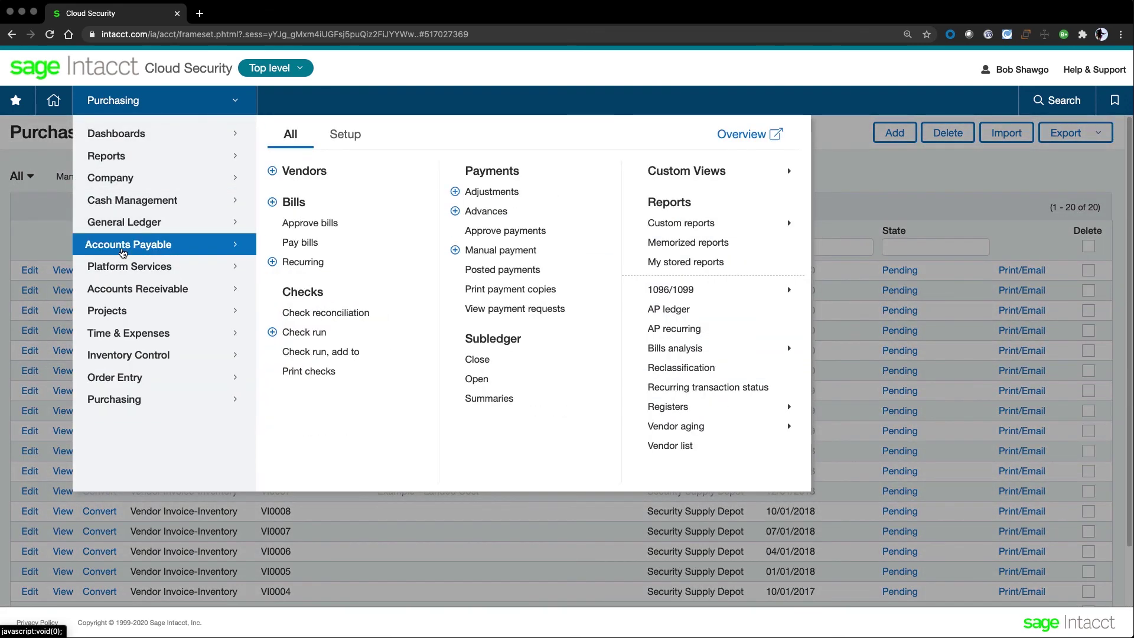
{"action": "left_click", "coordinate": [295, 203]}
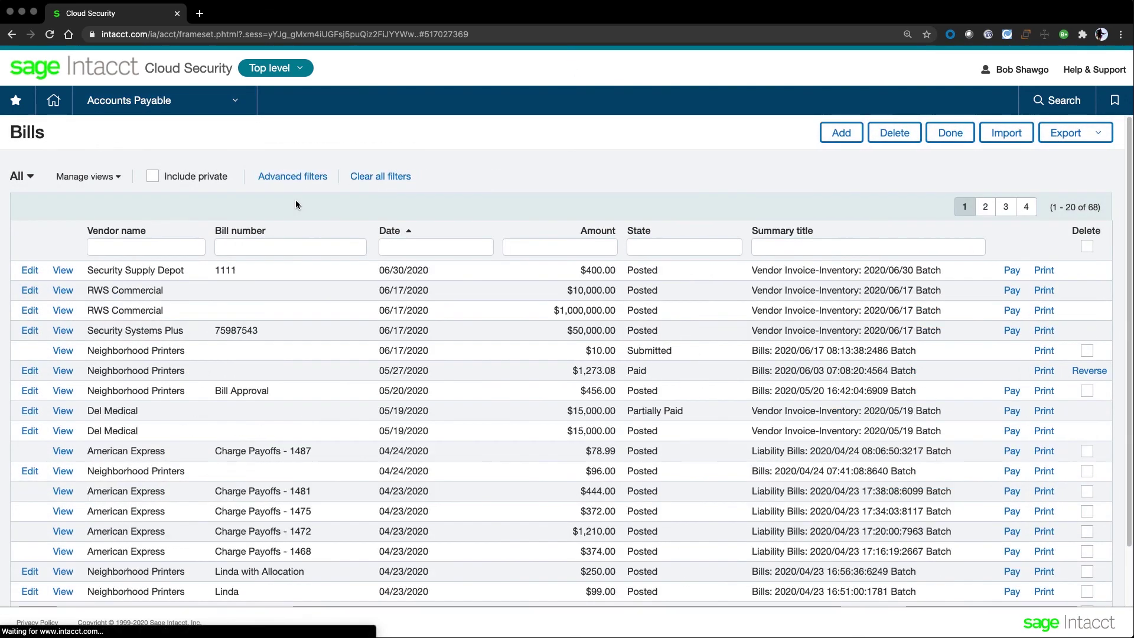
{"action": "left_click", "coordinate": [55, 273]}
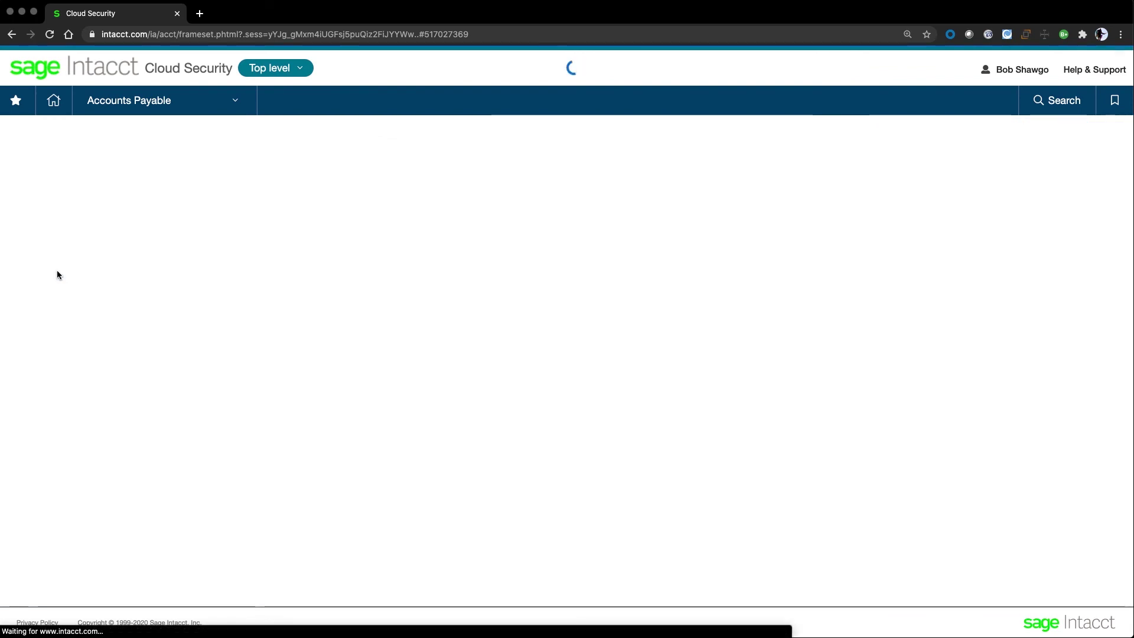
{"action": "scroll", "coordinate": [153, 414], "scroll_direction": "down", "scroll_amount": 3}
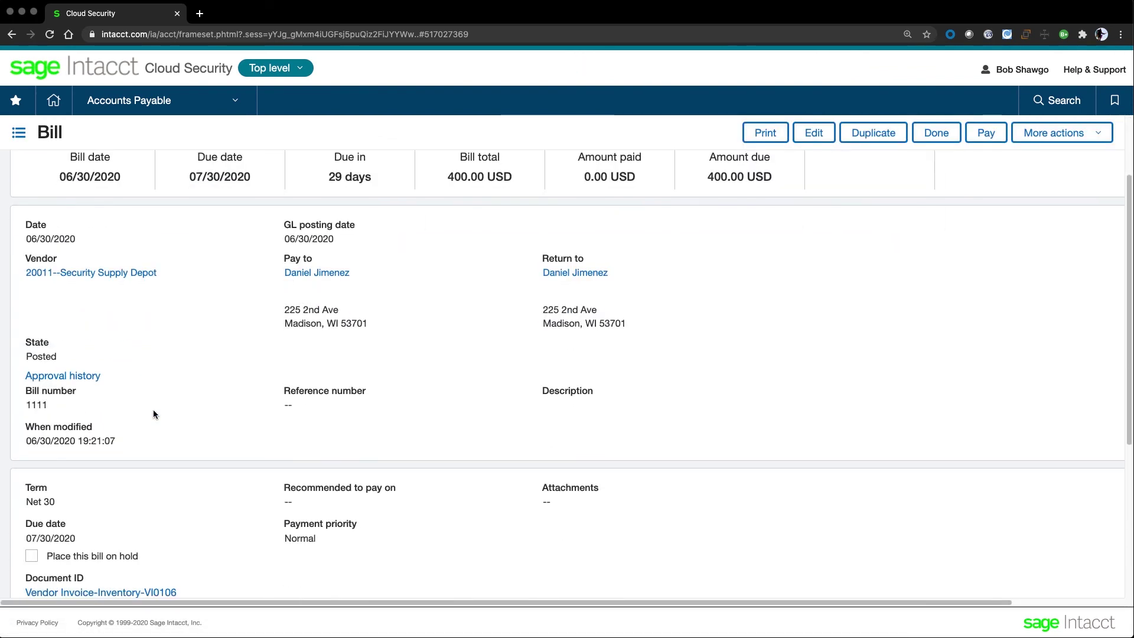
{"action": "scroll", "coordinate": [154, 414], "scroll_direction": "down", "scroll_amount": 5}
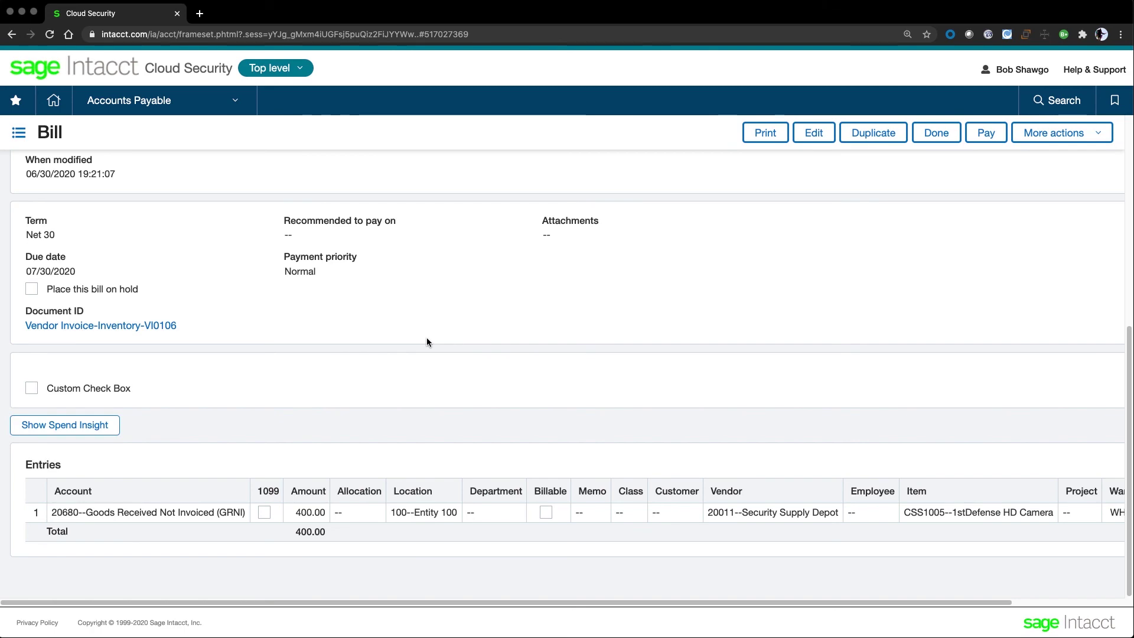
{"action": "scroll", "coordinate": [428, 342], "scroll_direction": "up", "scroll_amount": 6}
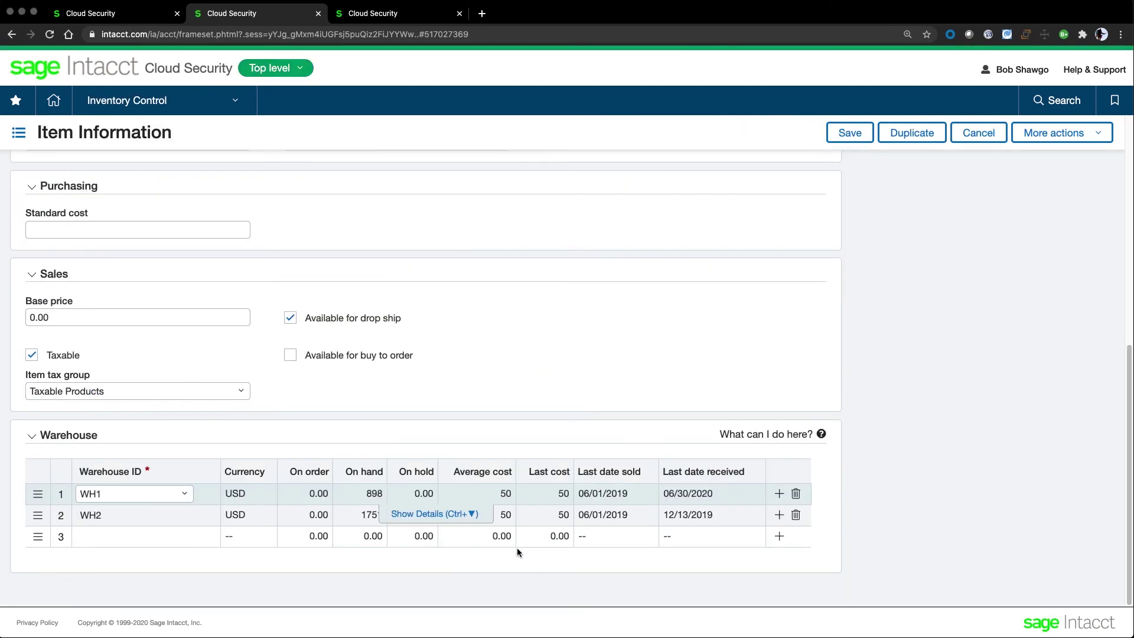
- Show the warehouse row's details and try Demand forecast by single value before reverting to fluctuating values
{"action": "left_click", "coordinate": [440, 514]}
{"action": "scroll", "coordinate": [441, 519], "scroll_direction": "down", "scroll_amount": 2}
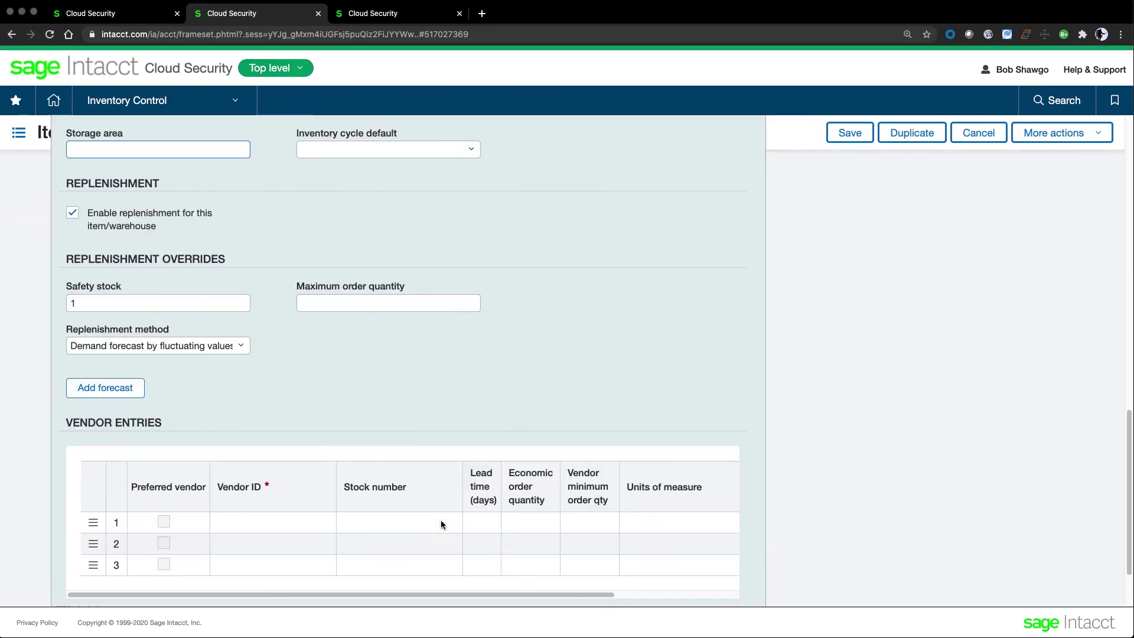
{"action": "left_click", "coordinate": [240, 347]}
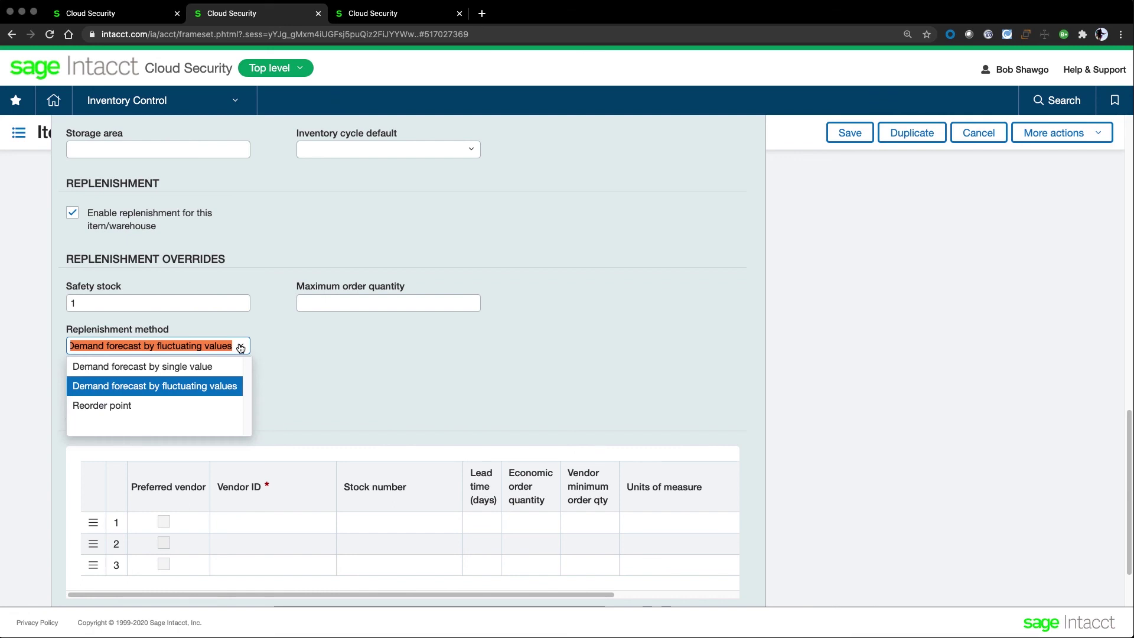
{"action": "left_click", "coordinate": [209, 367]}
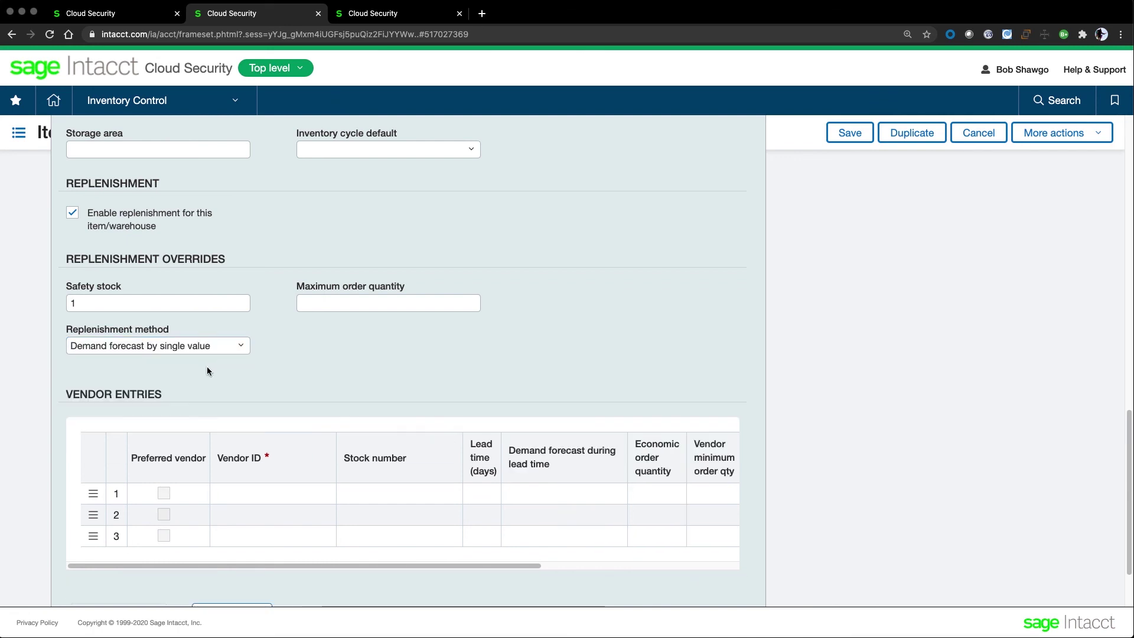
{"action": "left_click", "coordinate": [241, 346]}
{"action": "left_click", "coordinate": [182, 387]}
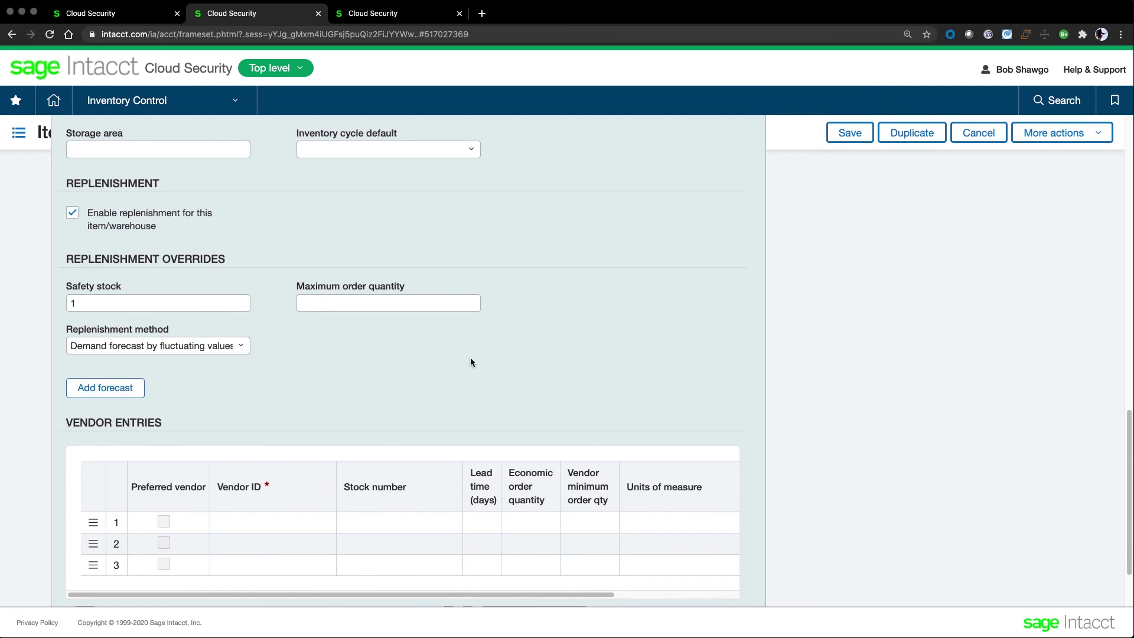
{"action": "left_click", "coordinate": [242, 347]}
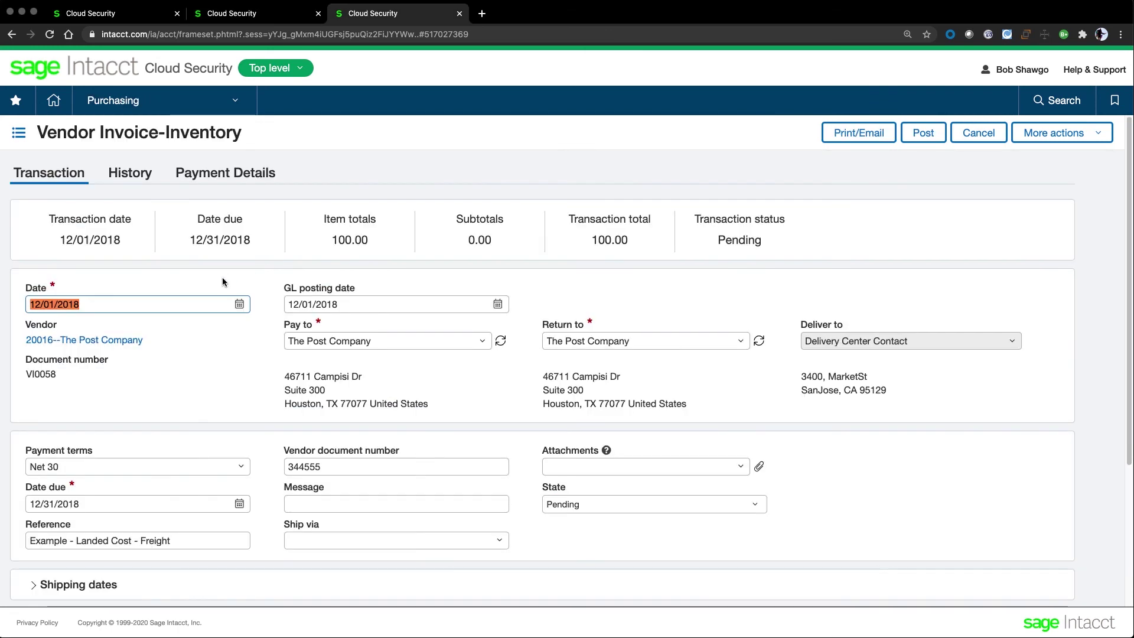
- Open the distribution detail of freight line 1, showing RECV12's 100.00 landed cost allocated to CSS1006 ICU HD Camera
{"action": "scroll", "coordinate": [253, 366], "scroll_direction": "down", "scroll_amount": 3}
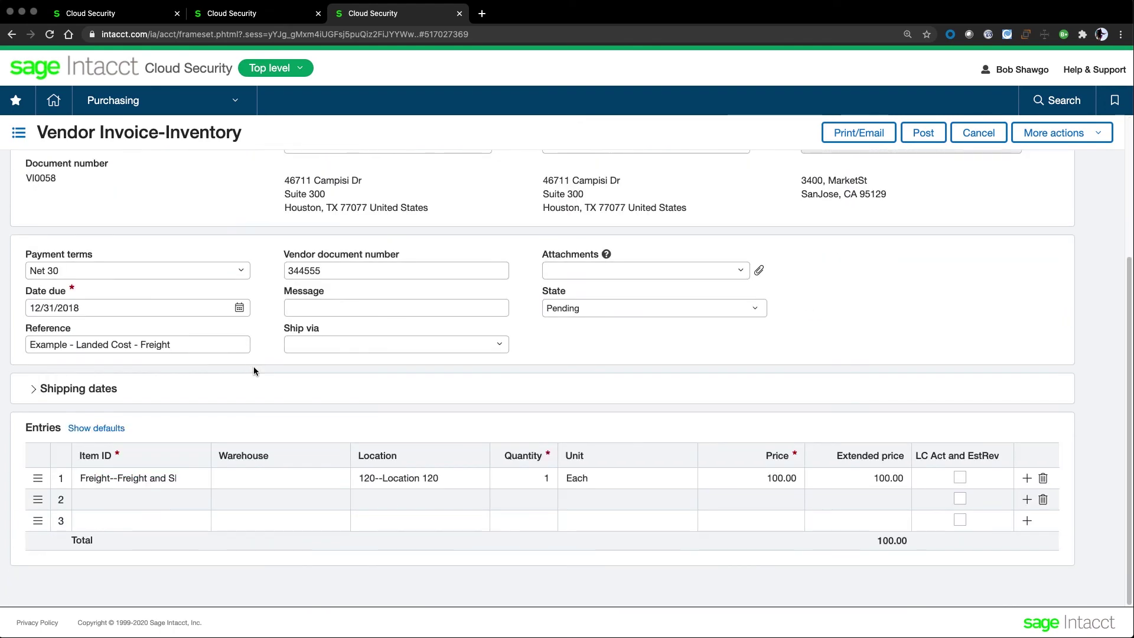
{"action": "left_click", "coordinate": [263, 485]}
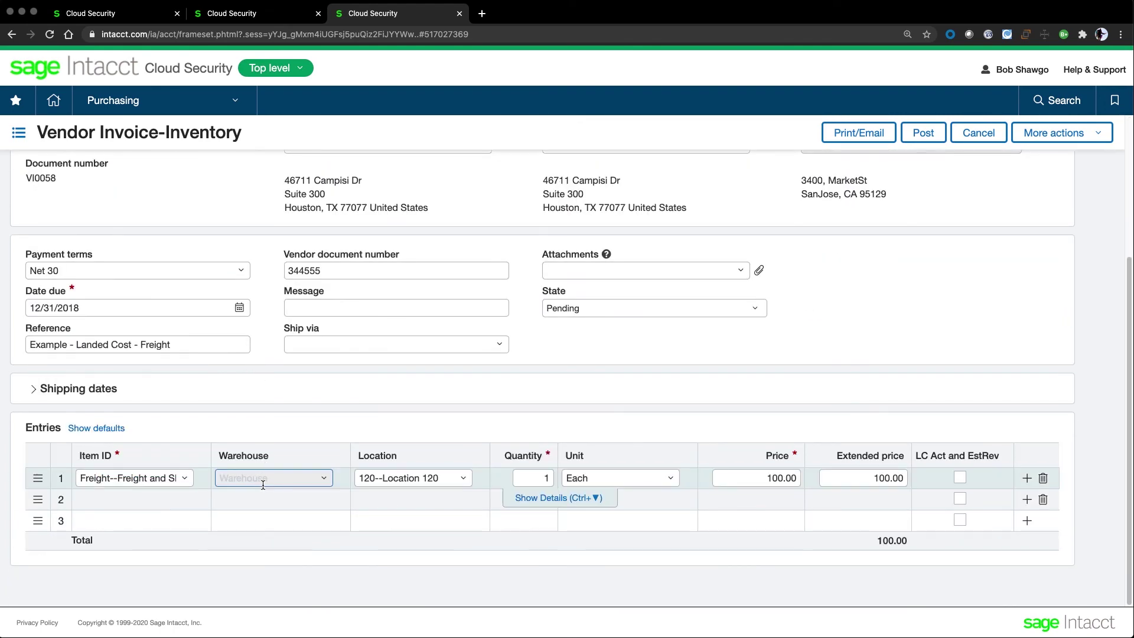
{"action": "left_click", "coordinate": [521, 498]}
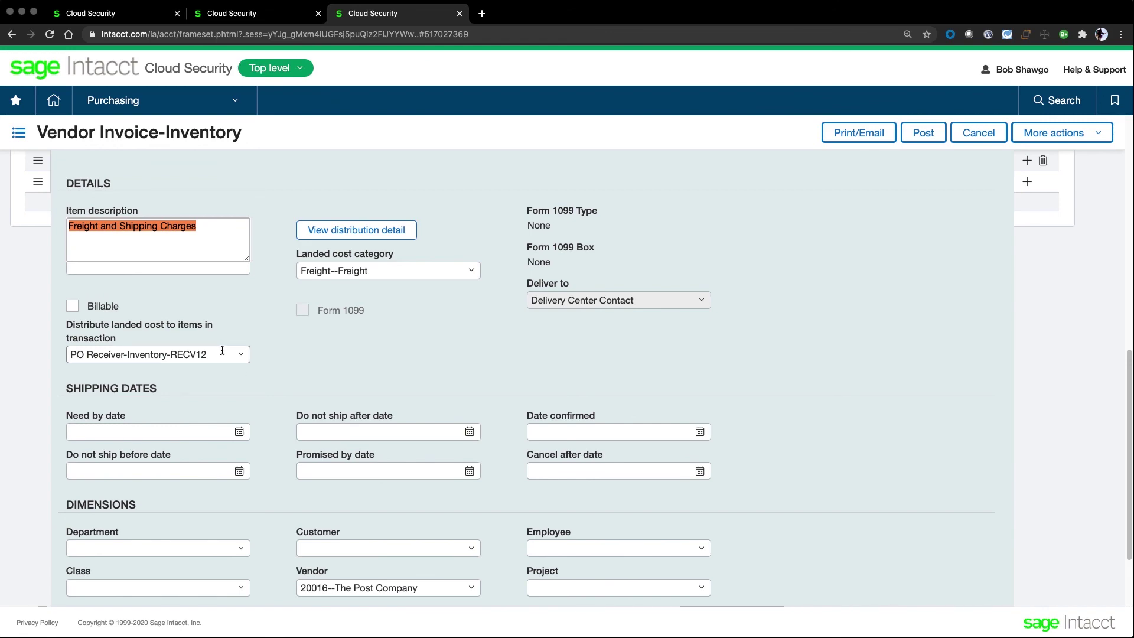
{"action": "left_click", "coordinate": [387, 225]}
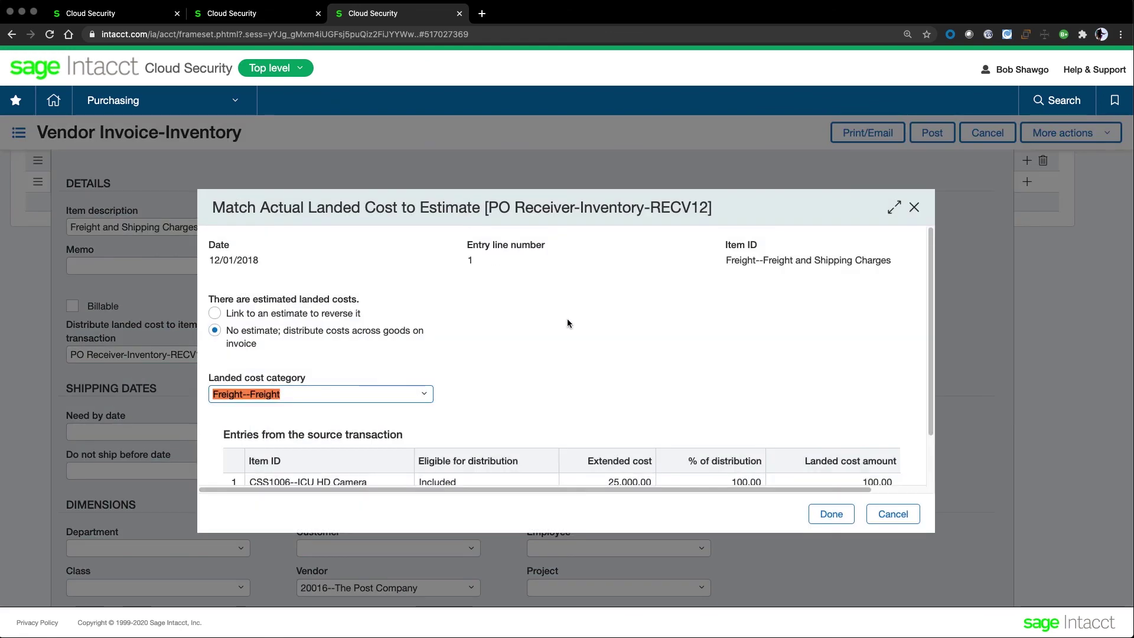
{"action": "scroll", "coordinate": [579, 328], "scroll_direction": "down", "scroll_amount": 2}
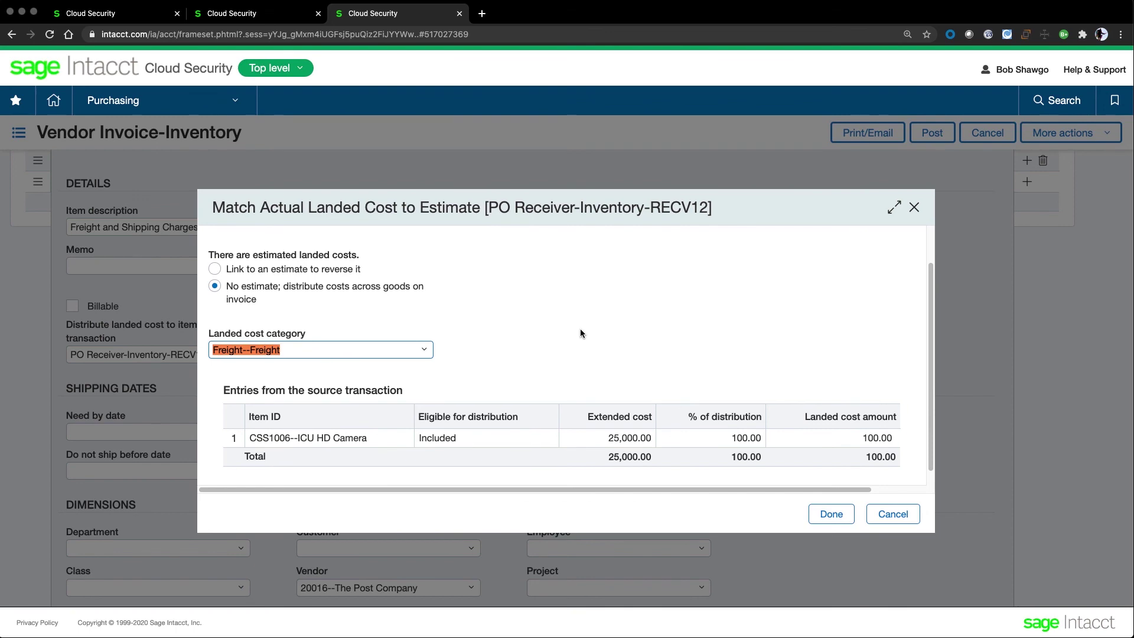